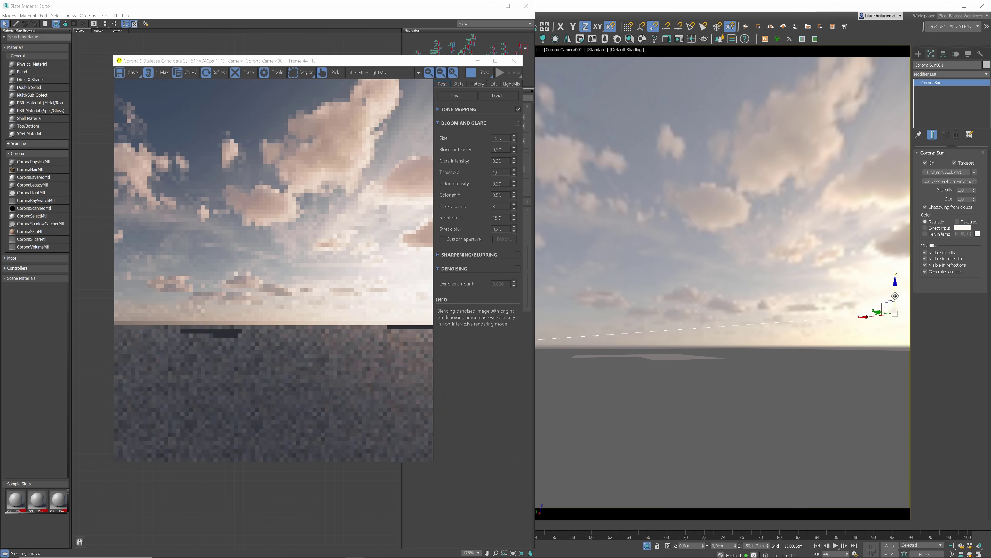
- Lower the Corona Sun vertically in the camera view
left_click_drag(895, 296, 895, 333)
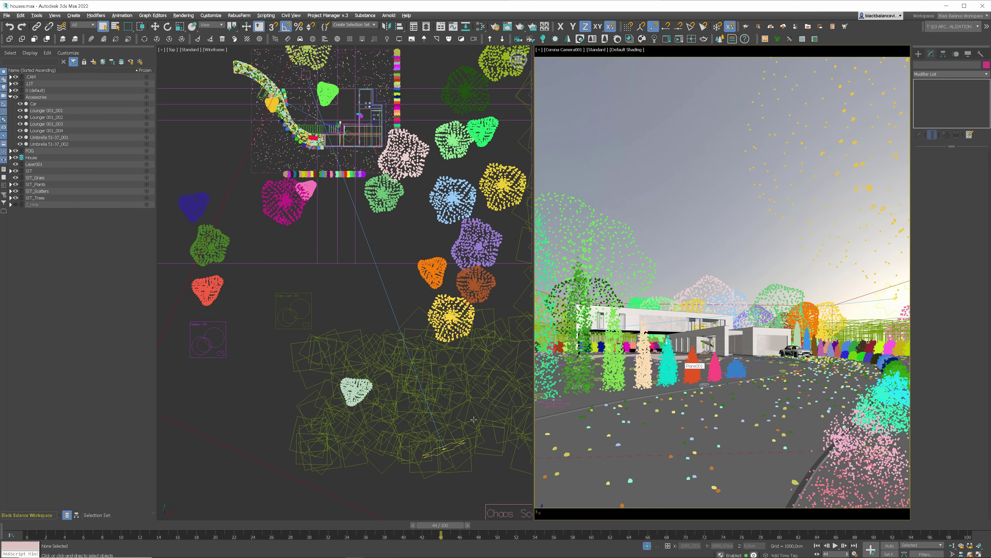
- Inspect the scene's Corona Sun, environment settings, oak tree proxies and white house elevation
left_click(449, 443)
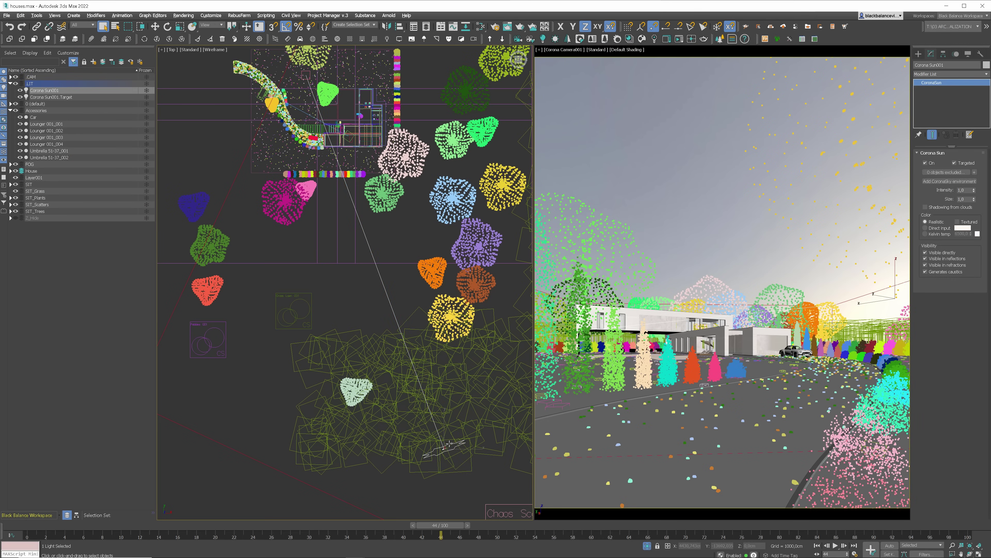
key("8")
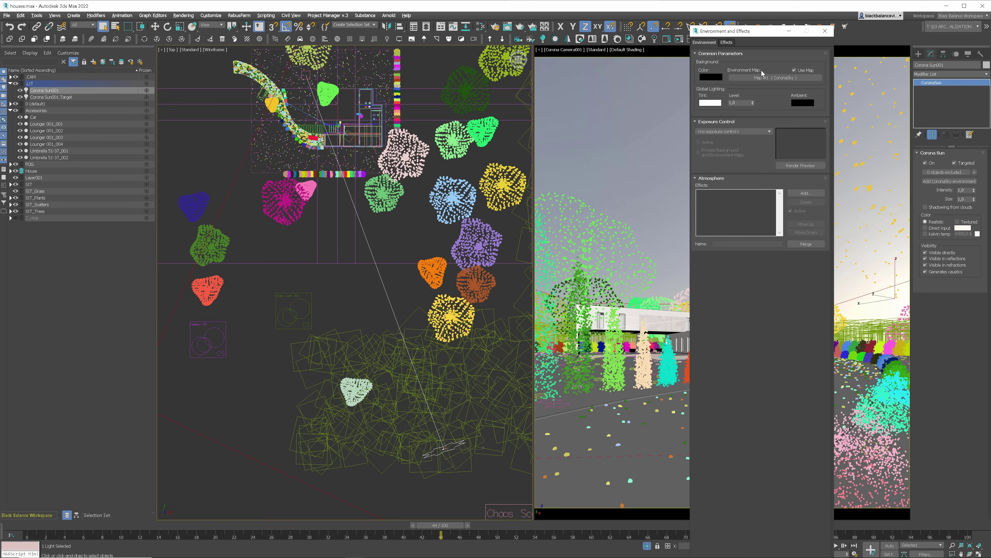
left_click(824, 30)
left_click(453, 199)
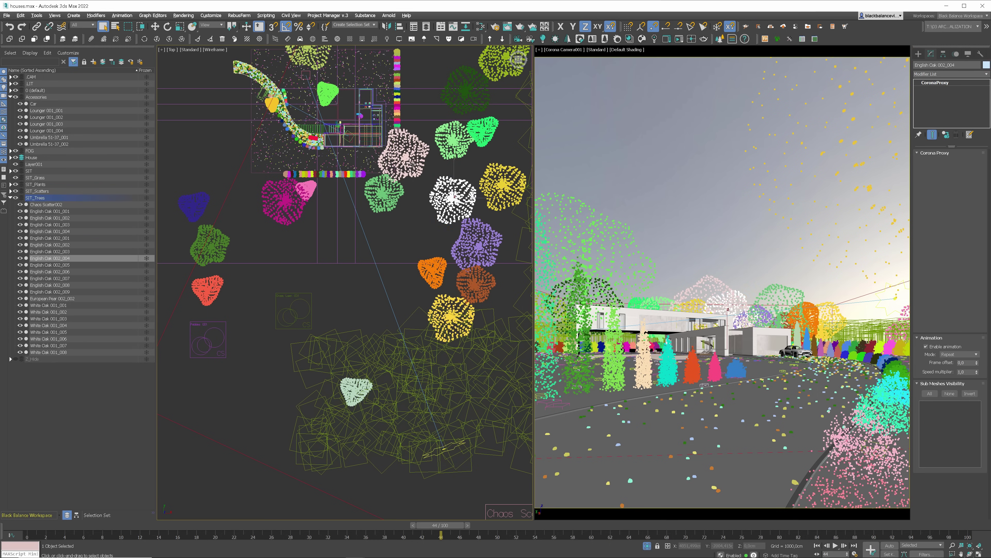
left_click(412, 164)
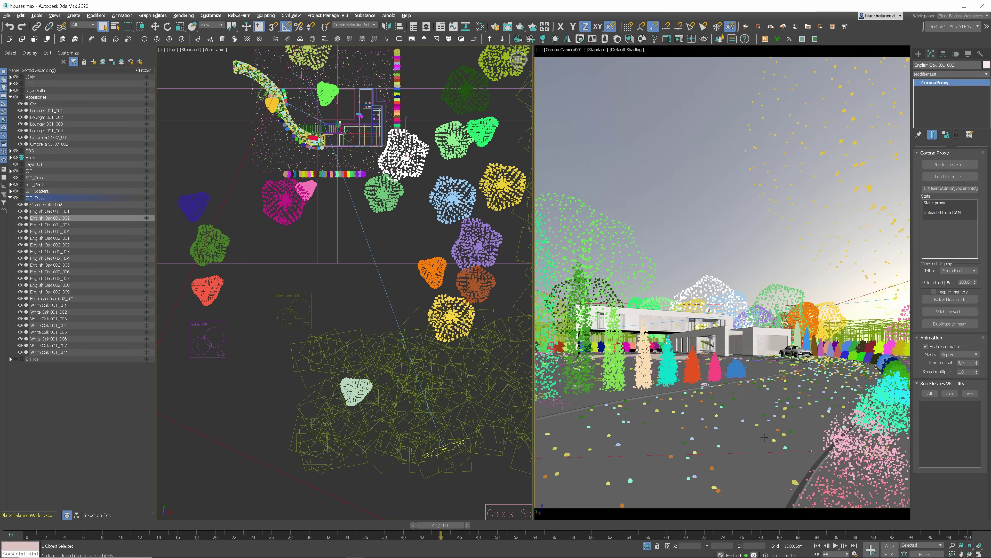
left_click(771, 329)
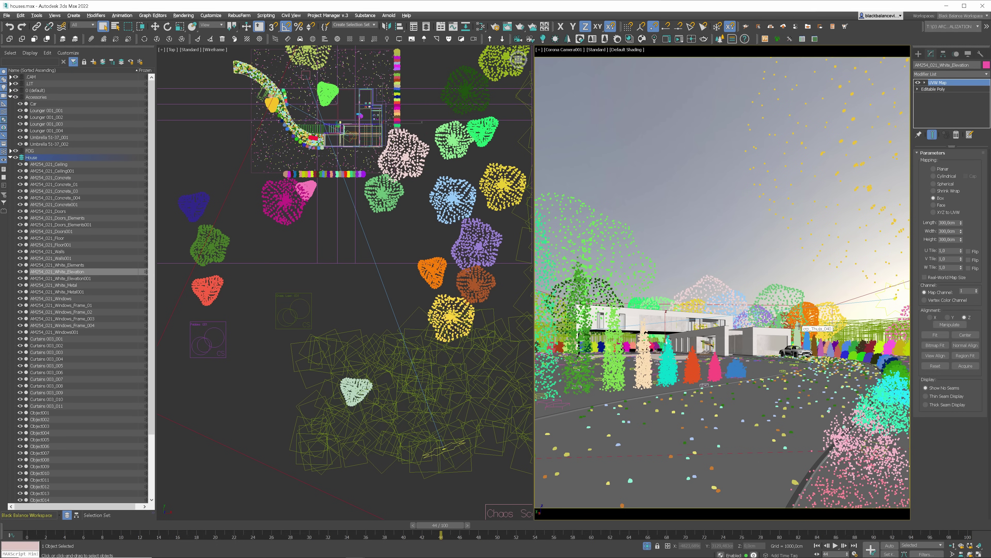
- Clear the selection and show the environment's CoronaSky map in the Slate Material Editor
left_click(724, 237)
key("8")
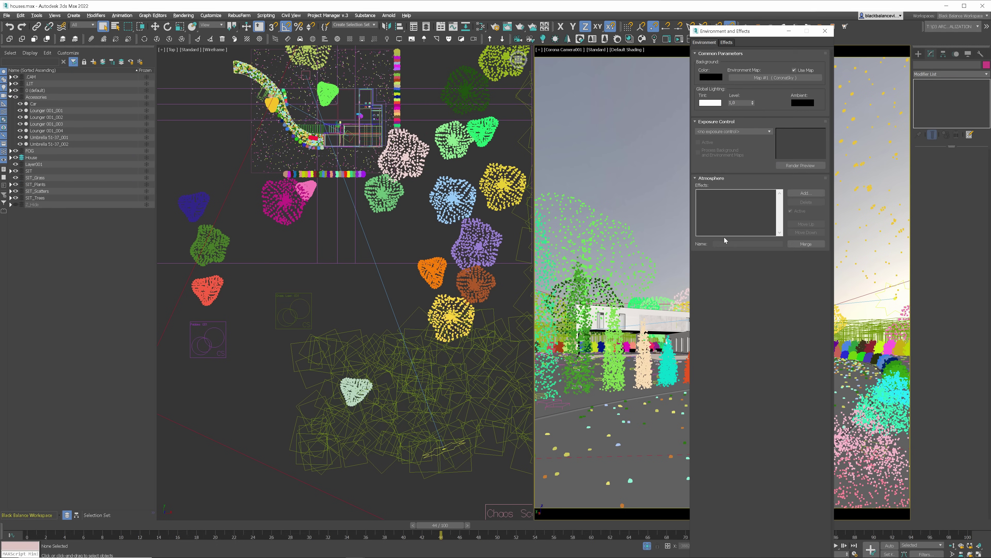
key("m")
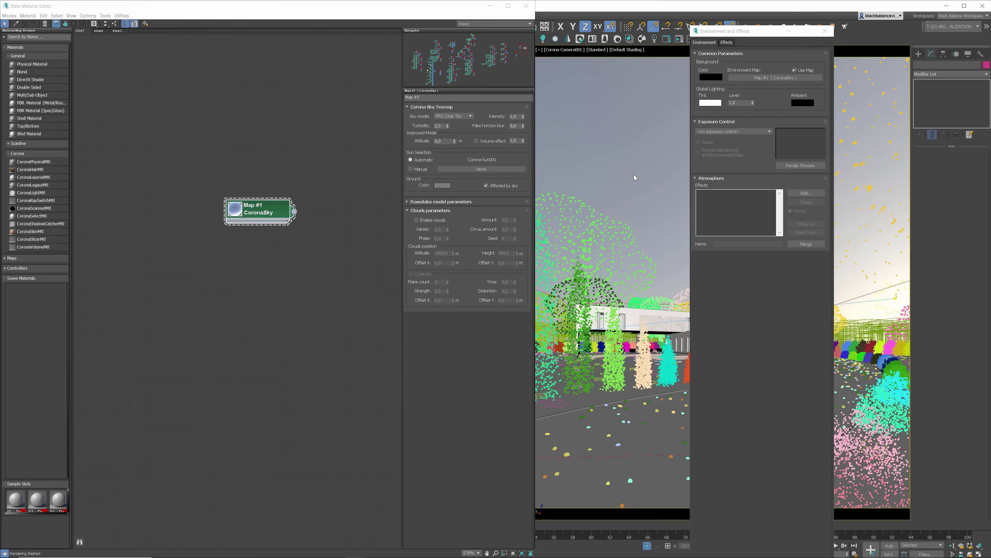
- Start the interactive render of the Corona camera view and enable clouds in the CoronaSky map
right_click(632, 173)
left_click(608, 160)
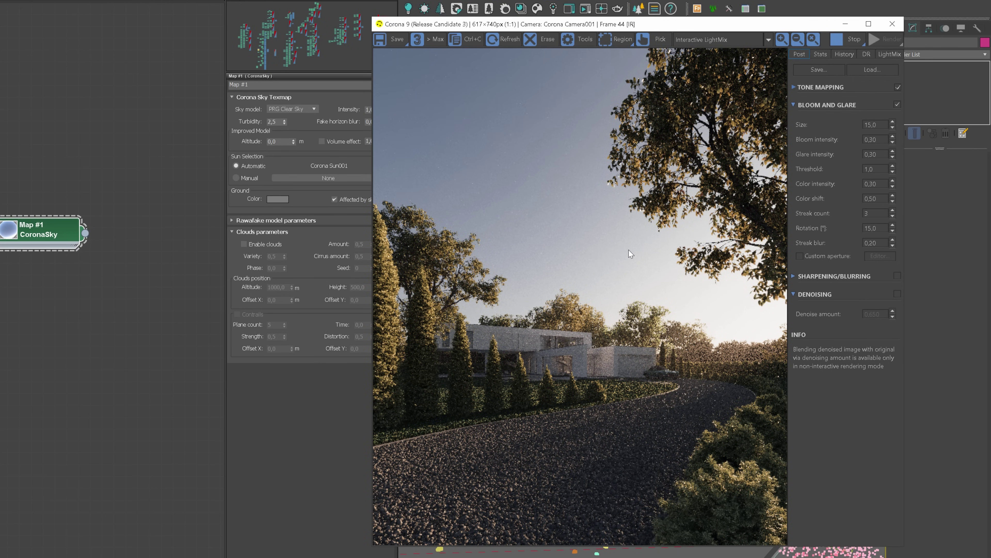
left_click(273, 387)
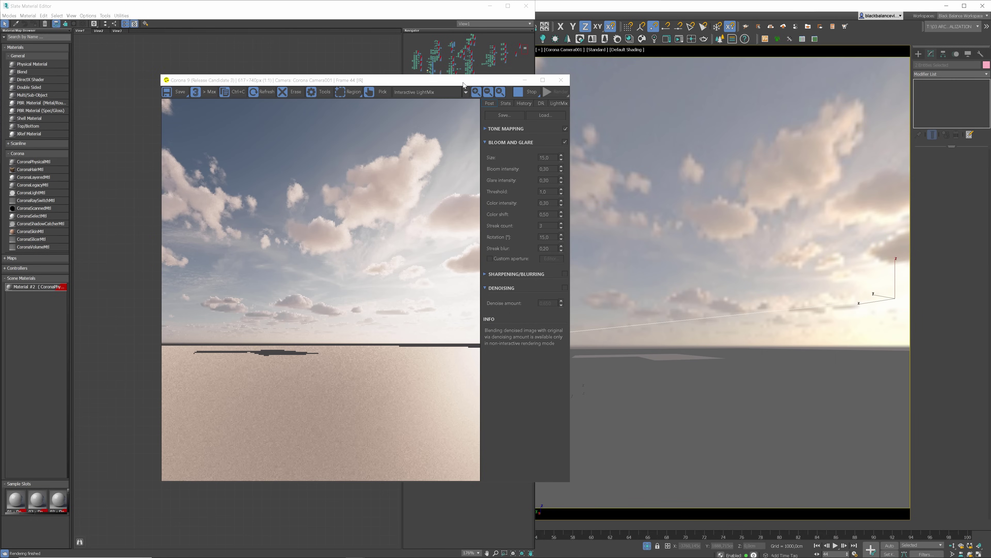
- Move the render window clear of the CoronaSky parameters and set the cloud amount to 0
left_click_drag(447, 84, 834, 69)
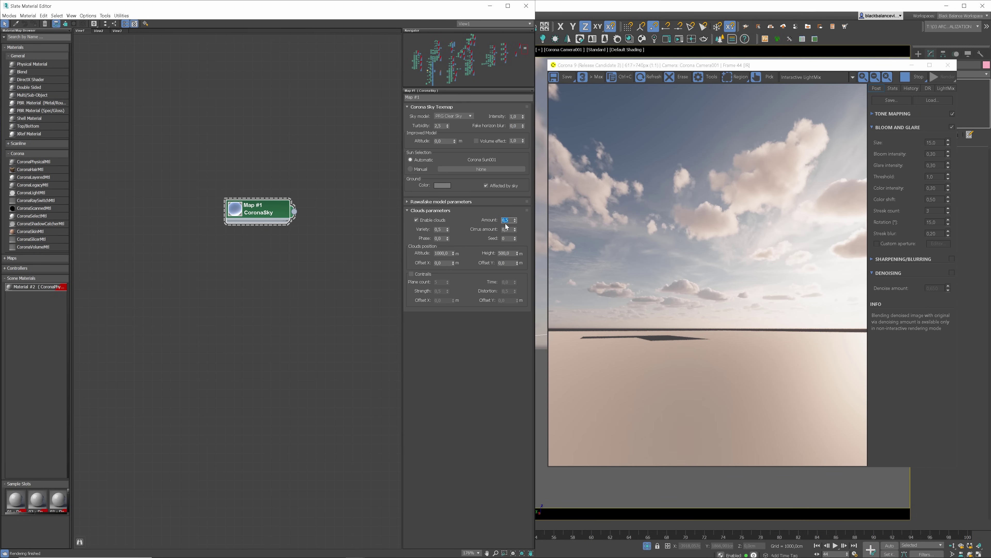
type("0")
key("Return")
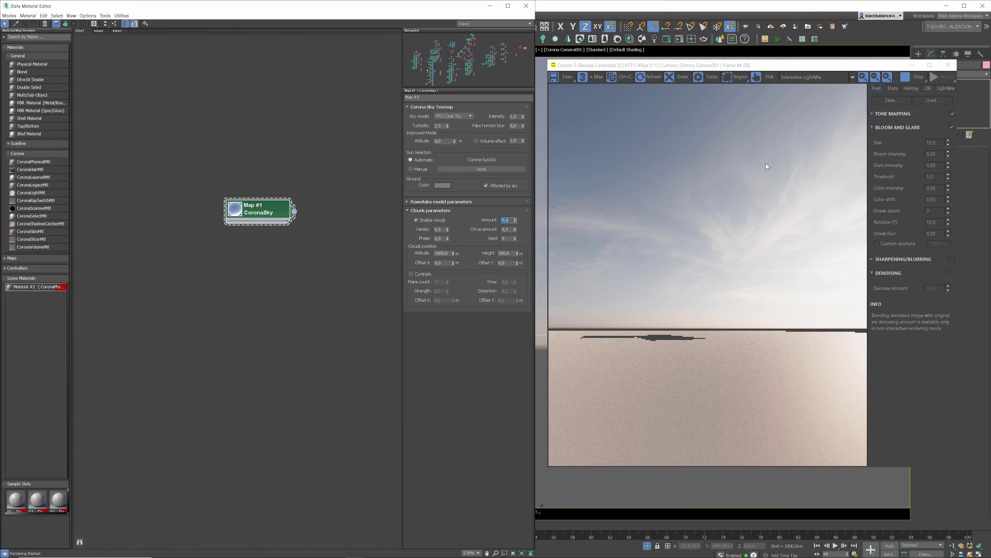
- Test the CoronaSky cirrus amount at 1, and reduce it to 0
double_click(511, 229)
type("1")
key("Return")
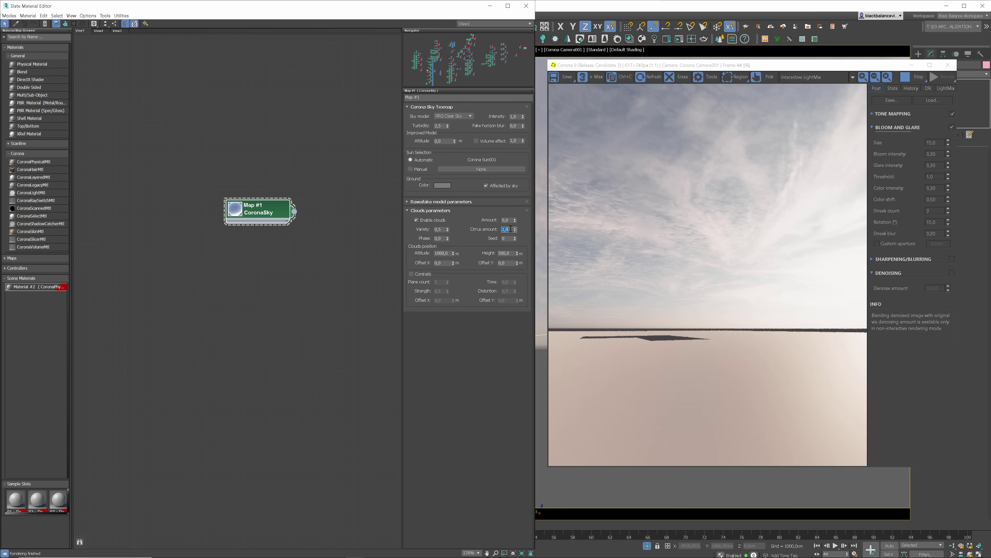
type("0")
key("Return")
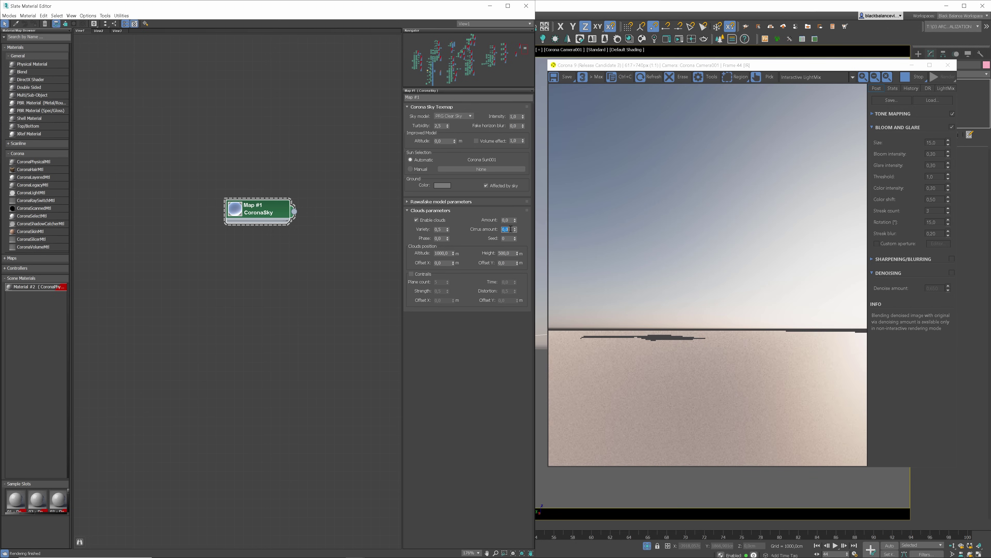
- Test the CoronaSky cloud amount at 0.5 and 1, and set it to 0.8
double_click(509, 220)
type("0,5")
key("Return")
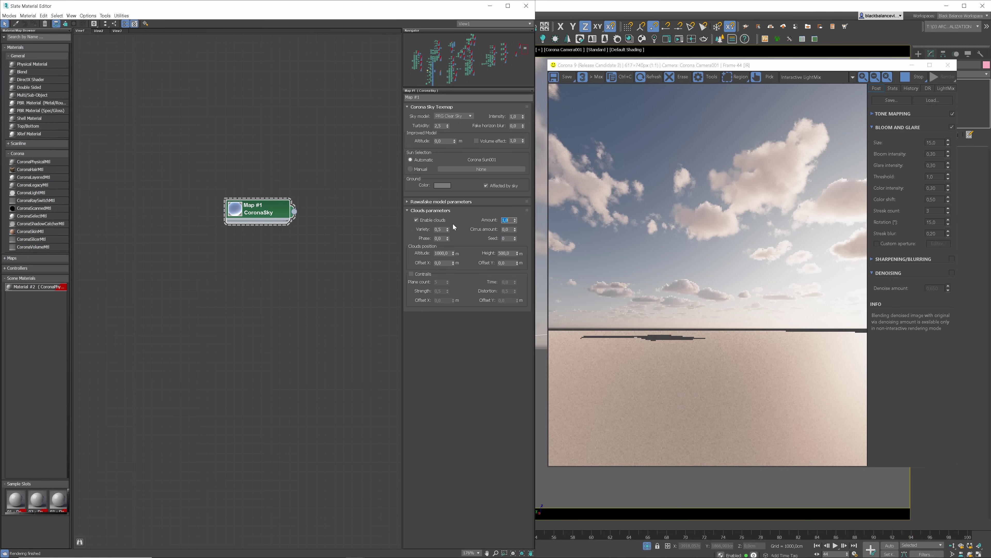
type(",8")
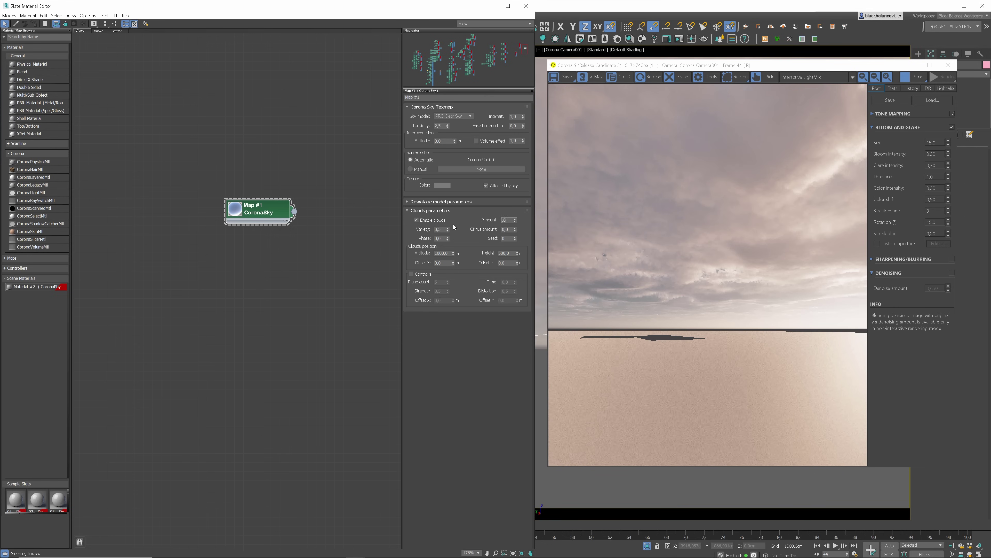
key("Return")
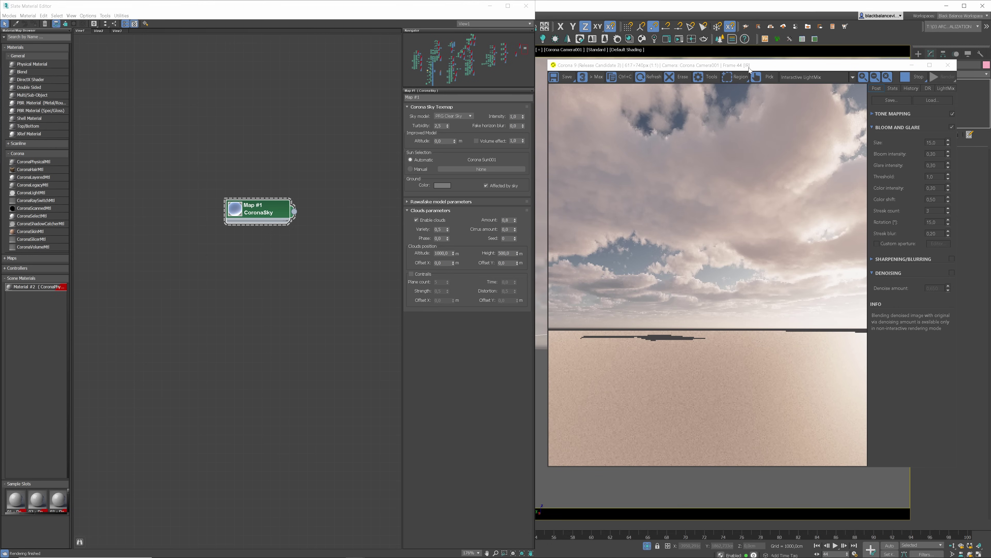
- Select the Corona Sun and compare Shadowing from clouds off and on, leaving it enabled
left_click_drag(781, 66, 481, 81)
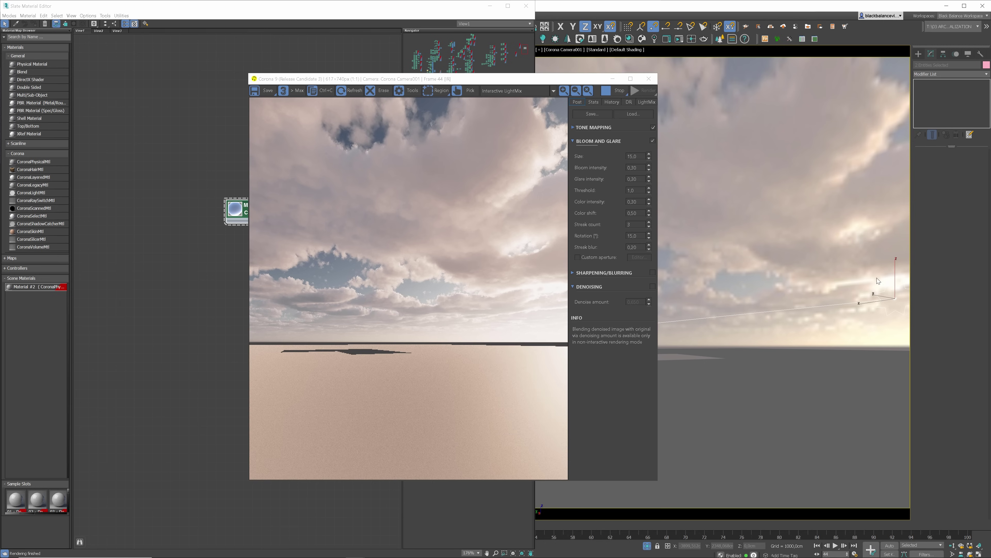
left_click(890, 283)
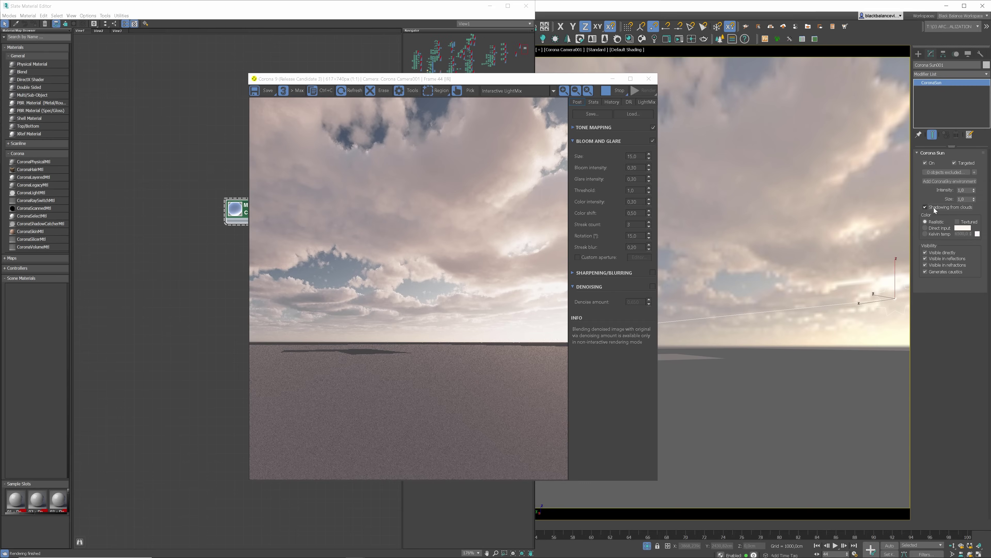
left_click(934, 208)
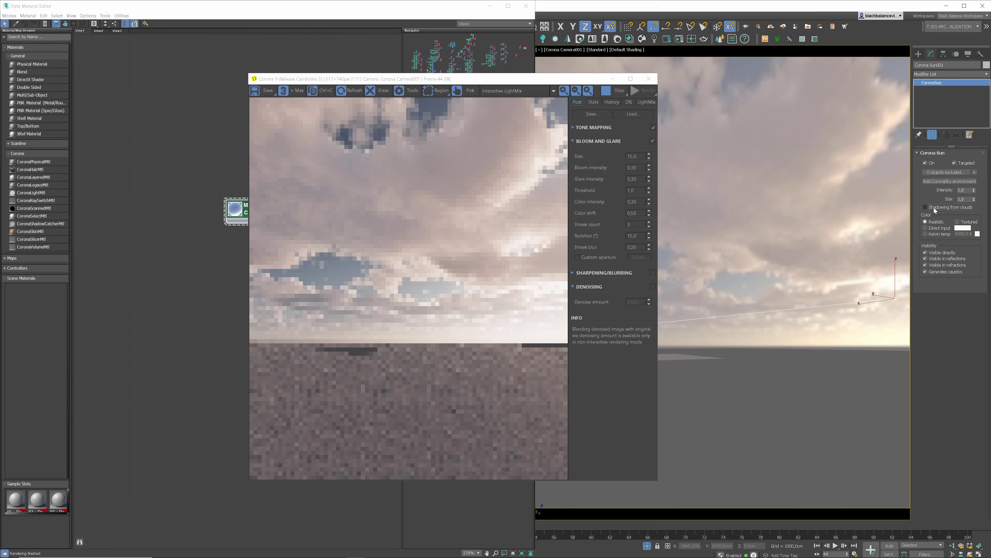
left_click(934, 208)
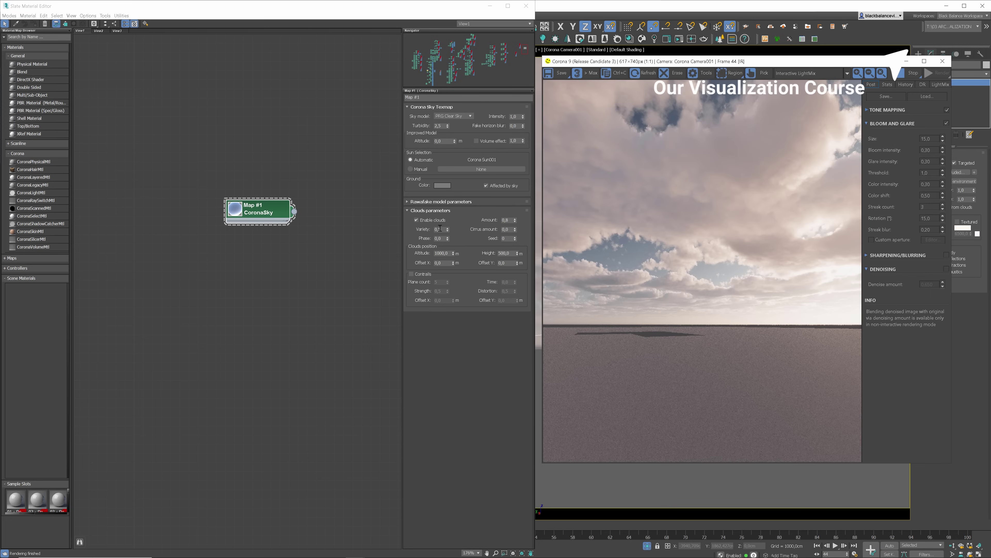
- Test the cloud variety at 0 and 1, and set it back to 0.5
left_click(440, 228)
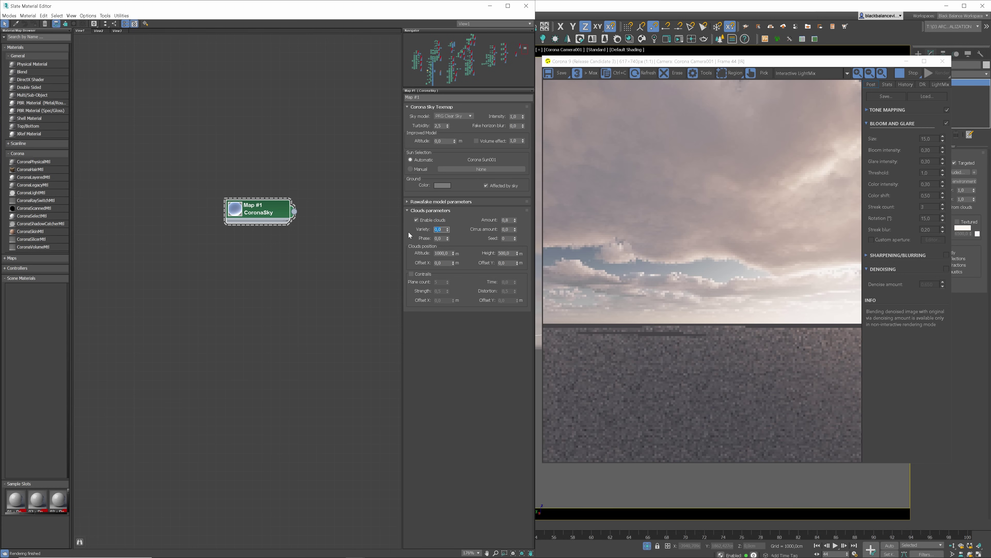
type("1")
key("Return")
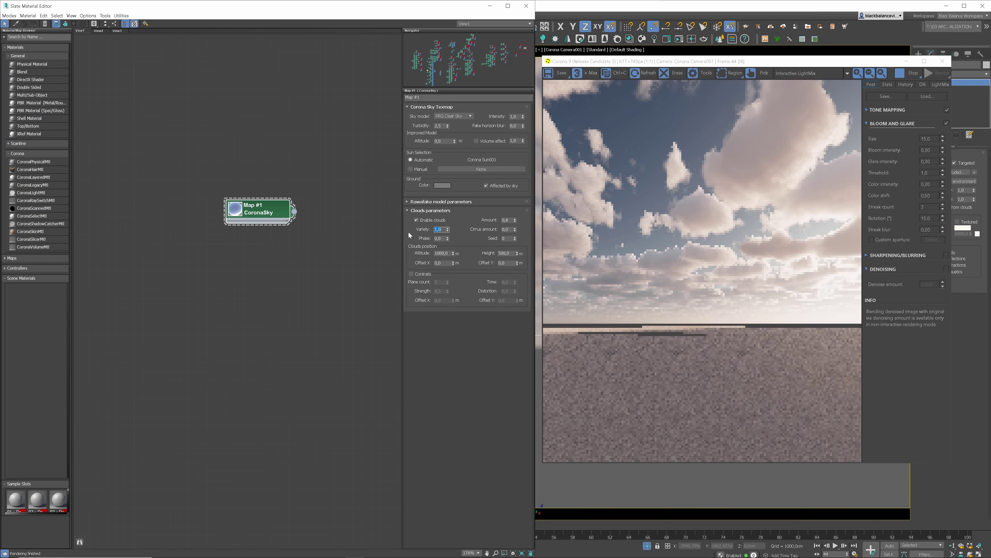
type("0,5")
key("Return")
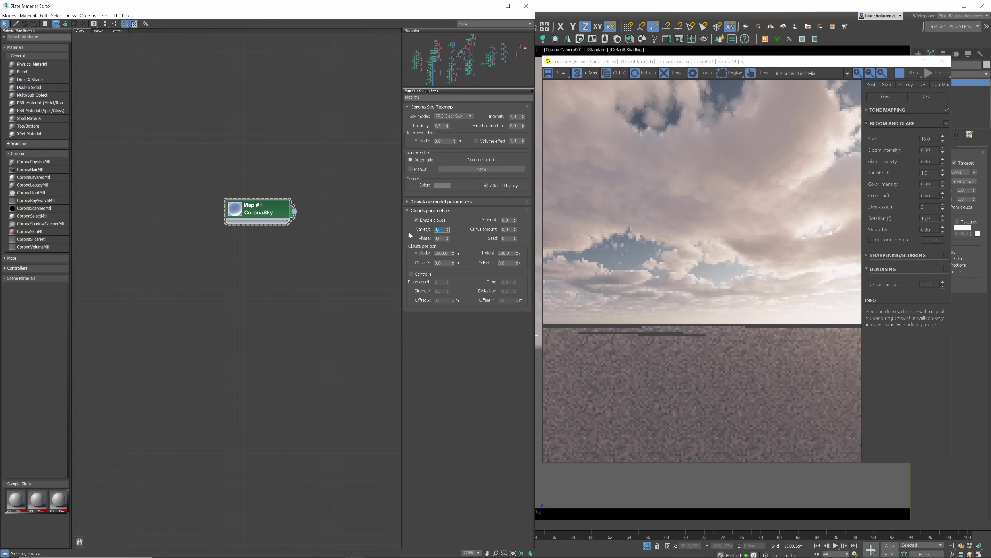
- Test the cloud phase at 0.5, and set it back to 0
left_click(443, 237)
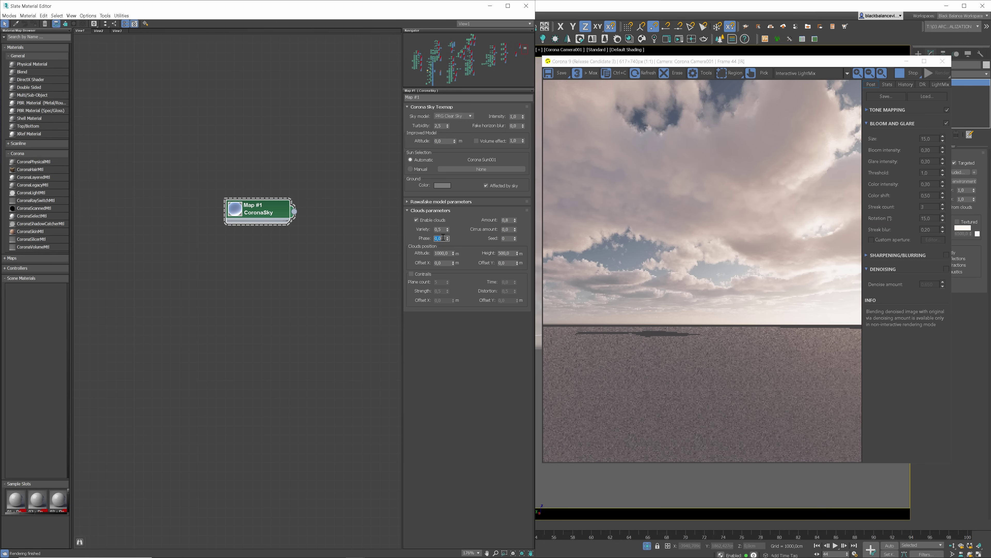
type("0,5")
key("Return")
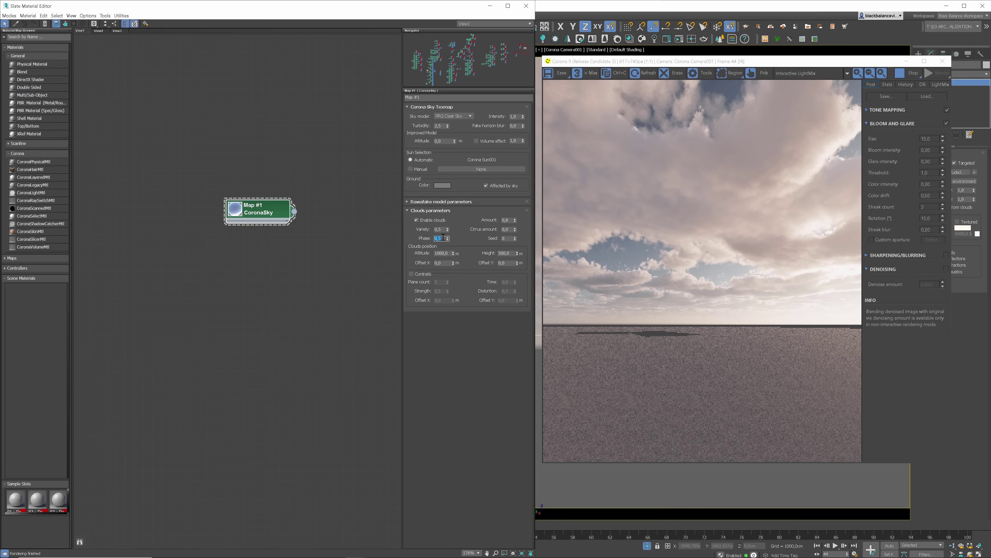
type("0")
key("Return")
- Test the cloud seeds 500 and 5115, and set the seed back to 0
double_click(508, 237)
type("50")
key("Return")
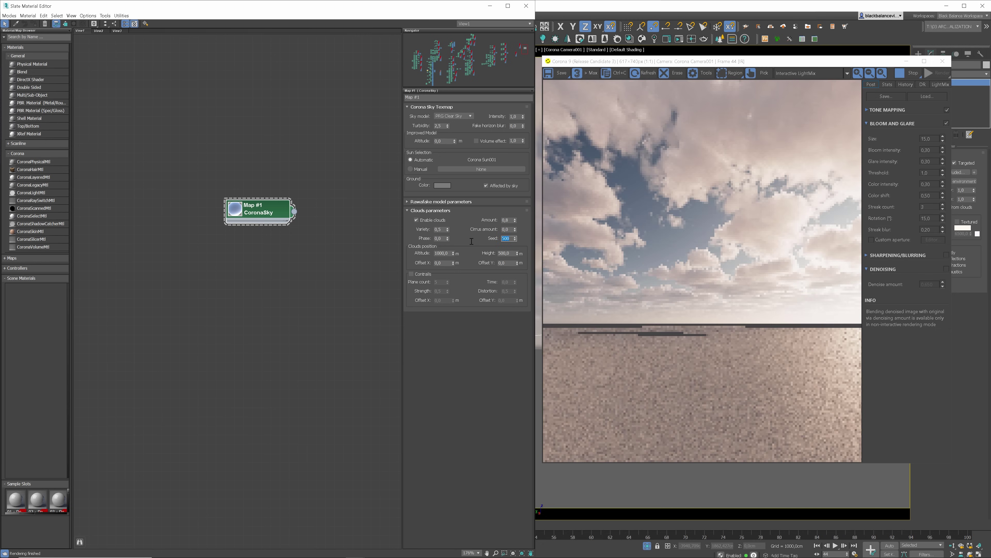
type("5115")
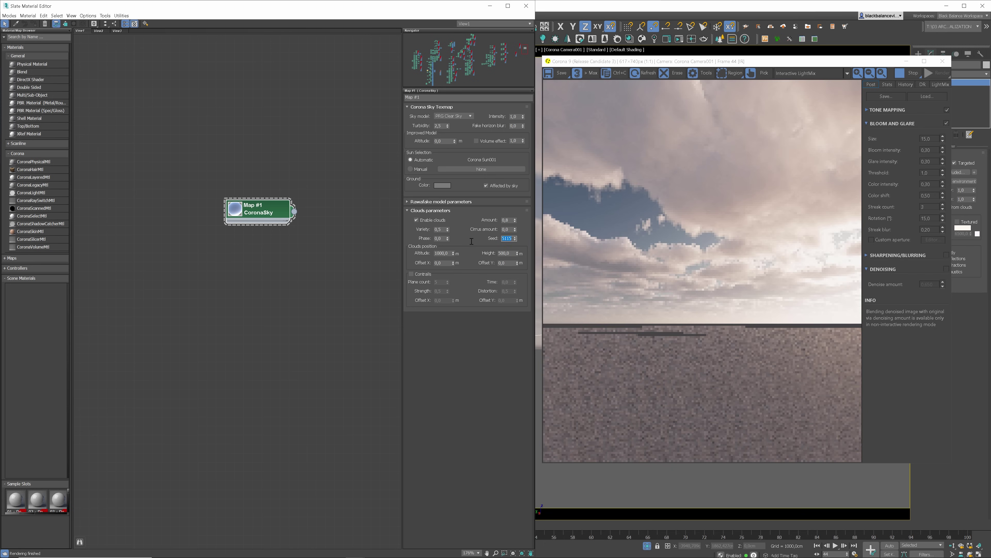
type("0")
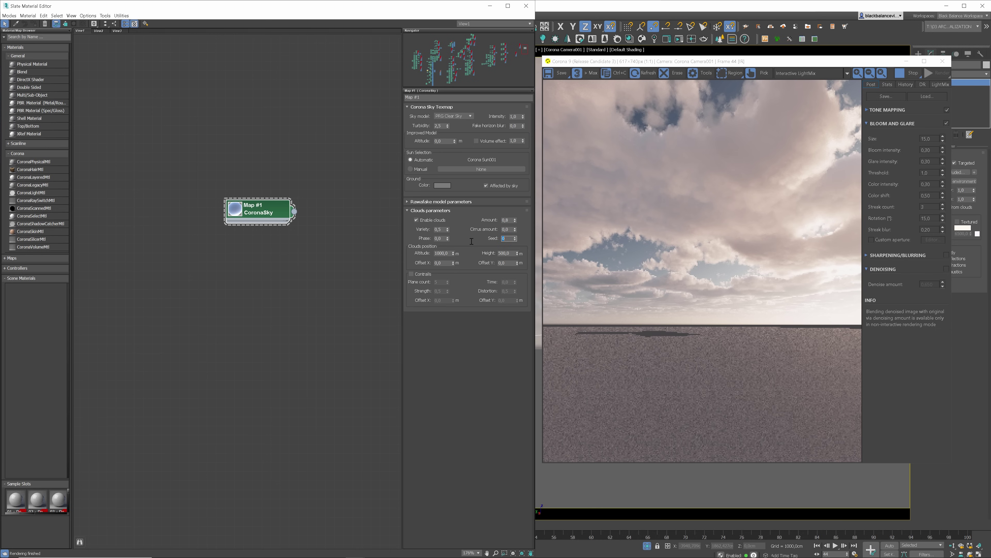
- Set both the cloud amount and the cirrus amount to 0.5
double_click(506, 220)
type("0,5")
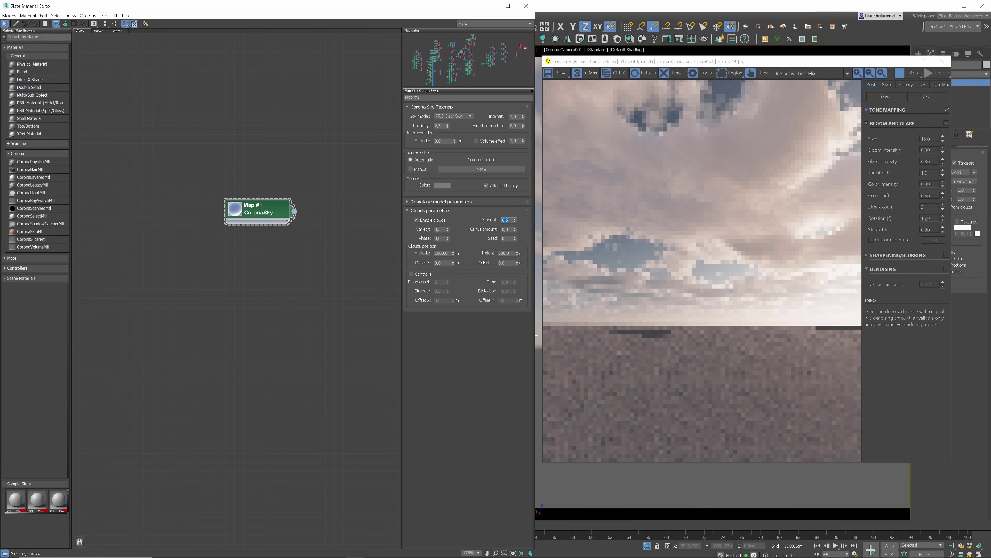
key("Return")
double_click(511, 229)
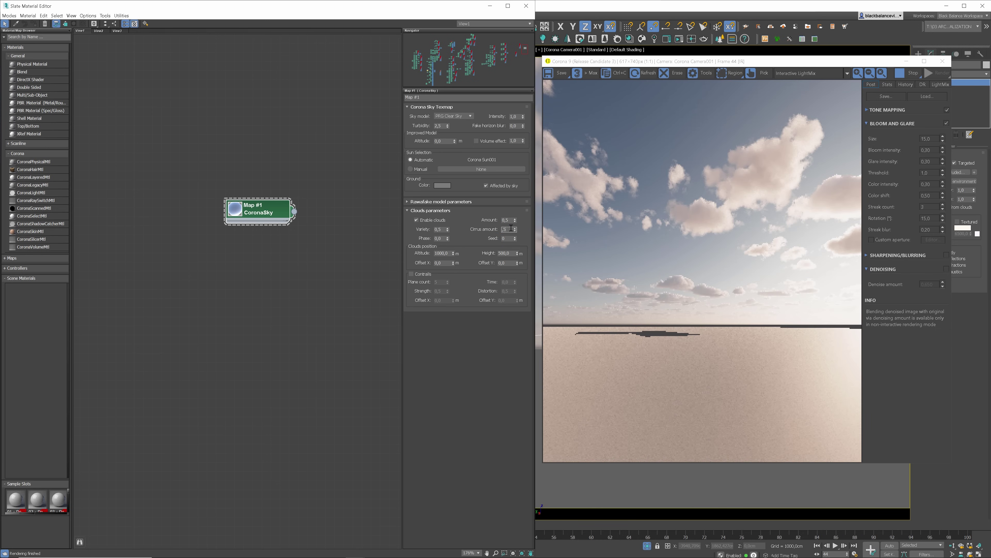
key("Return")
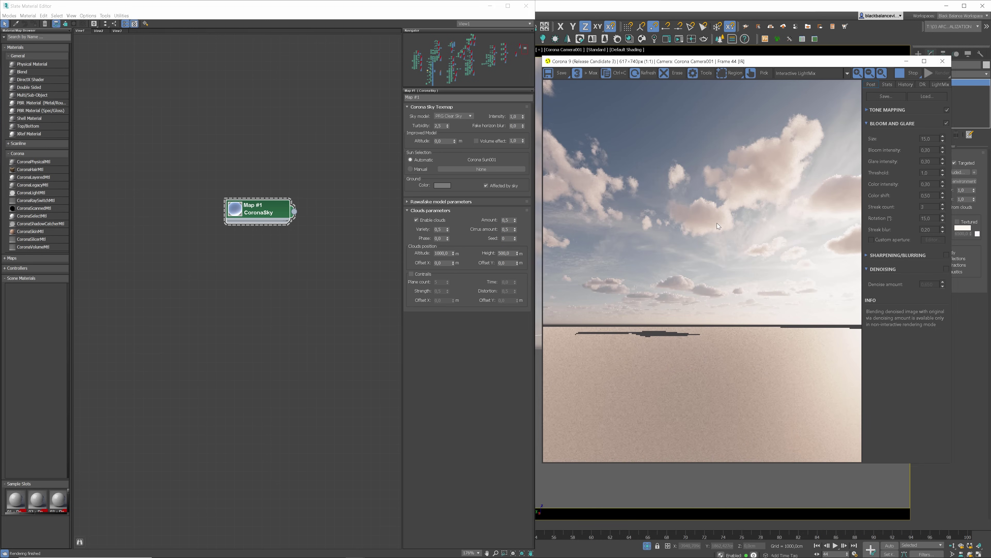
- Set the clouds' altitude to 500 m and their height to 100 m
double_click(445, 253)
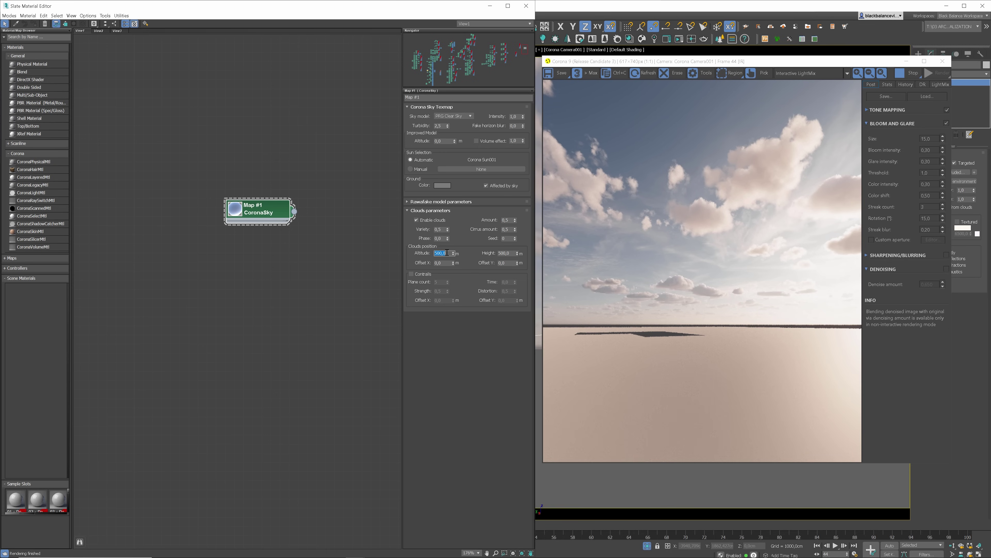
double_click(508, 252)
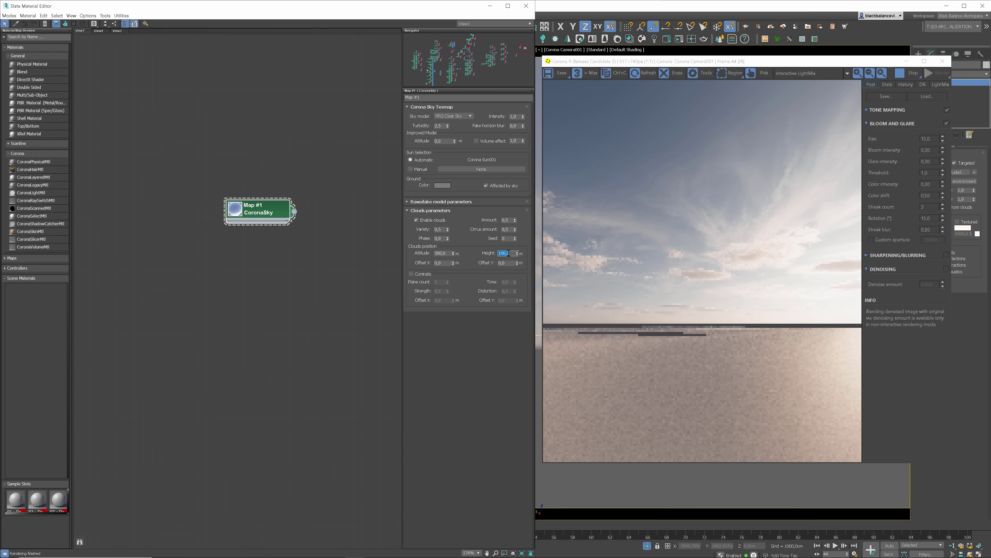
- Set the clouds' height to 500 m, try altitudes of 5000 m and 2000 m, and set the altitude to 1000 m
double_click(450, 252)
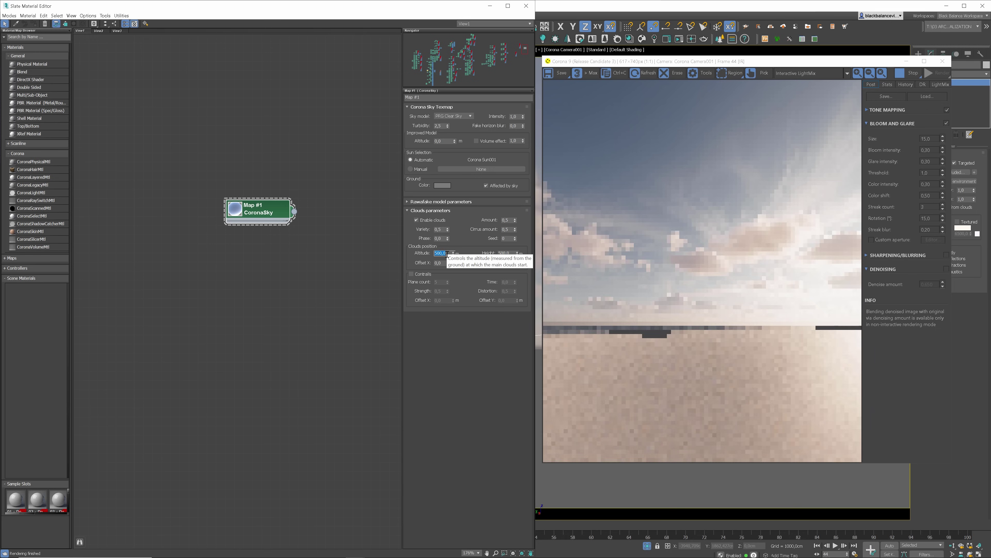
type("600")
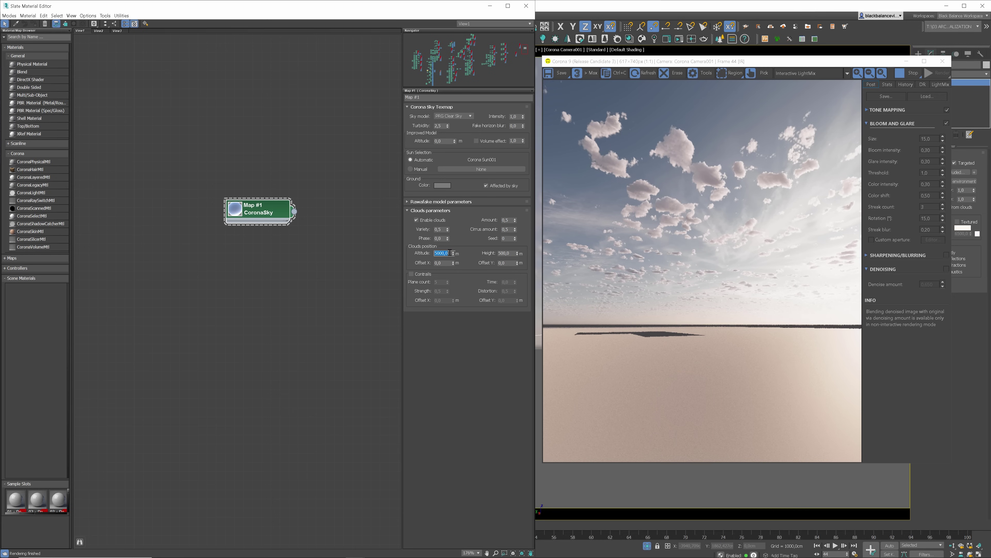
type("10")
type("200")
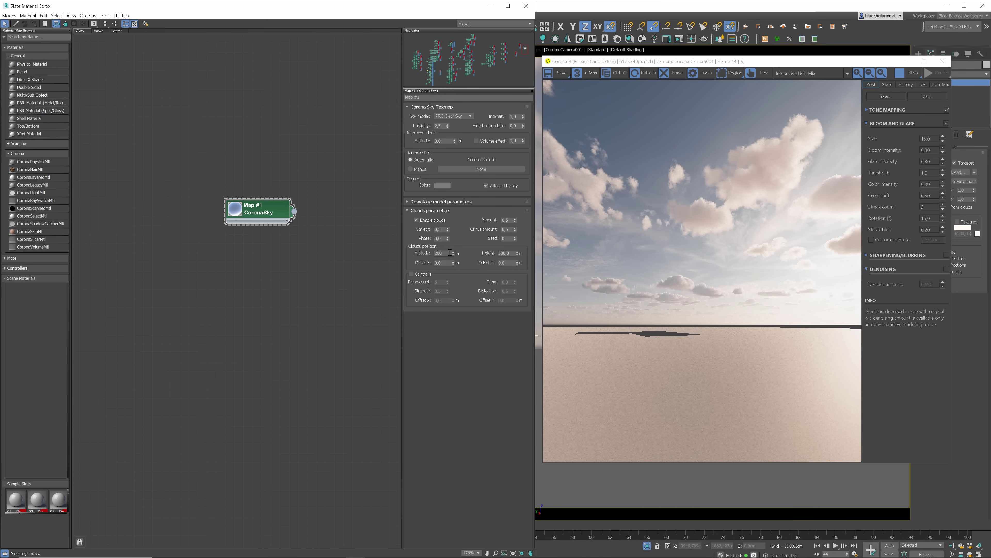
type("1000")
key("Return")
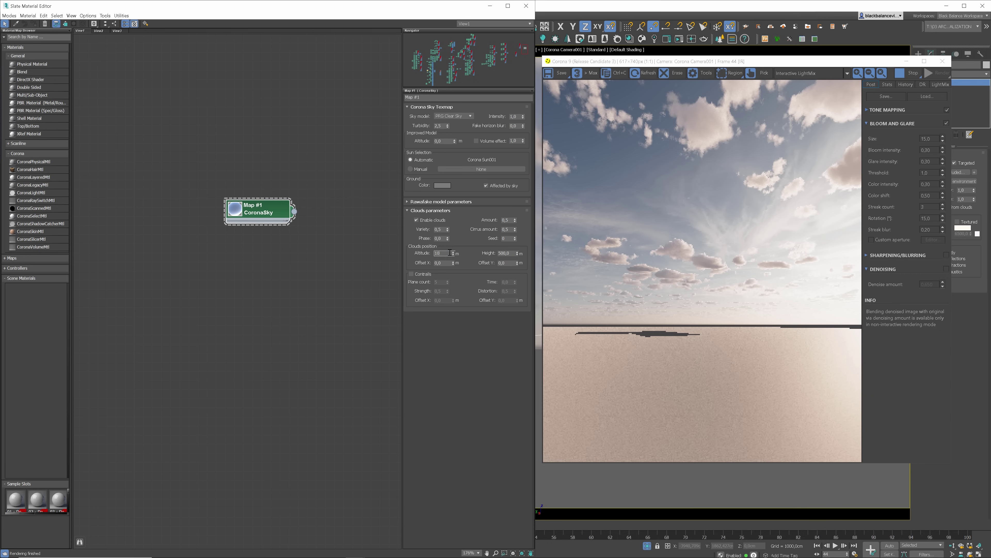
- Test a cloud height of 1000 m, and set it back to 500 m
double_click(508, 253)
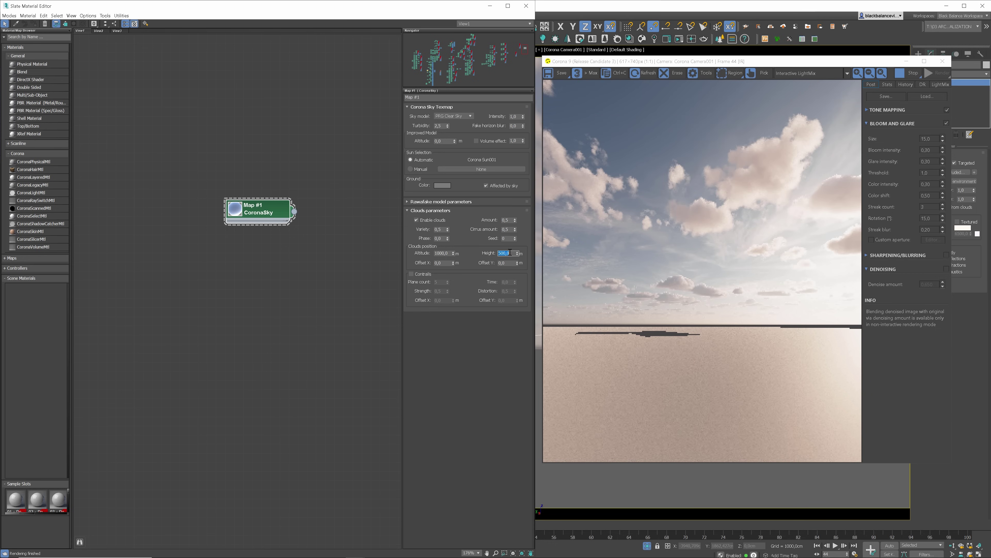
type("1000")
key("Return")
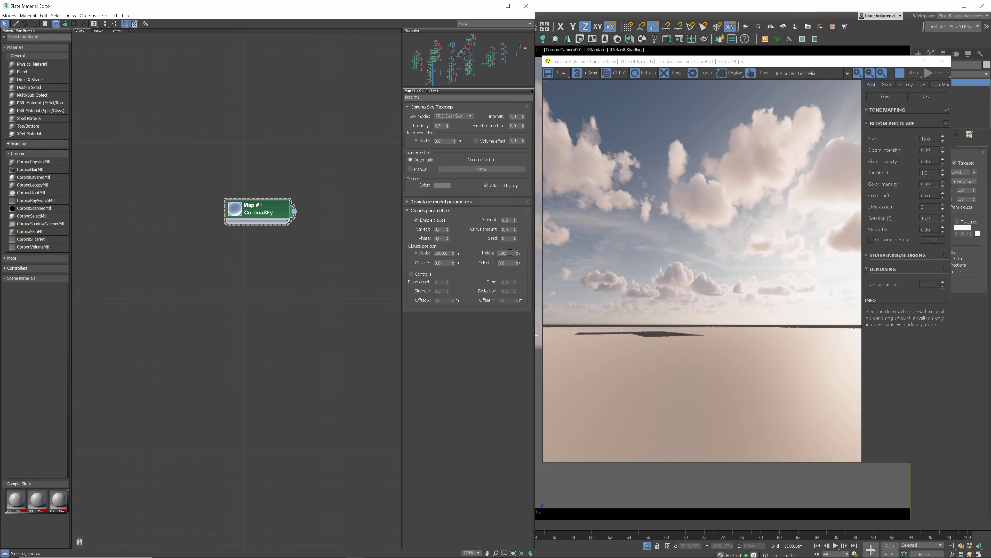
key("Return")
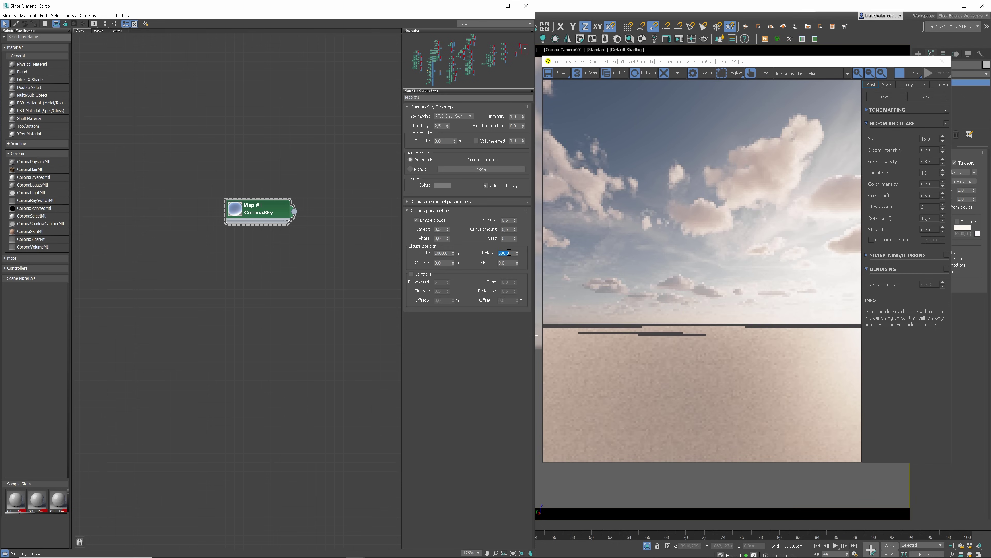
- Shift the clouds horizontally by about 139.54 m in X and 179.13 m in Y
left_click_drag(453, 264, 458, 230)
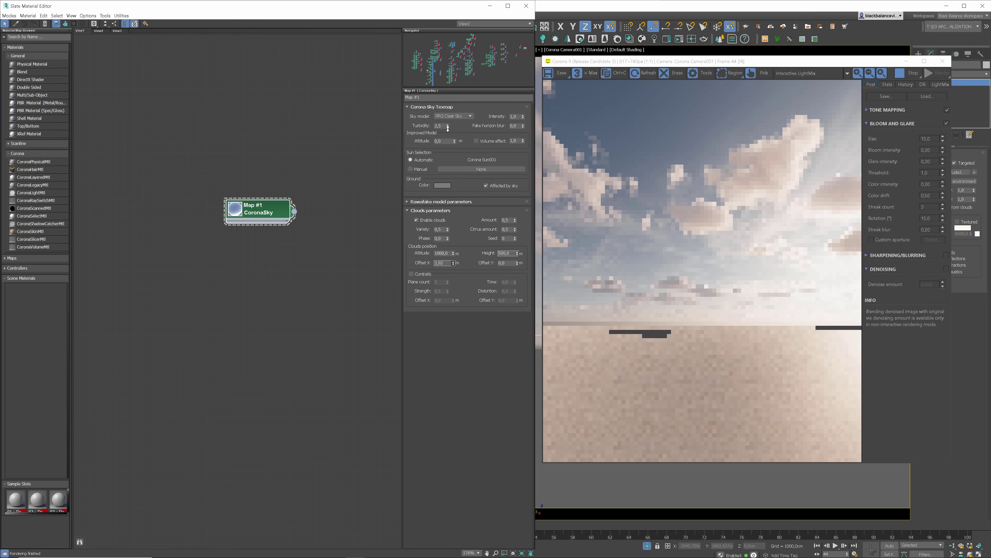
left_click_drag(447, 542, 342, 18)
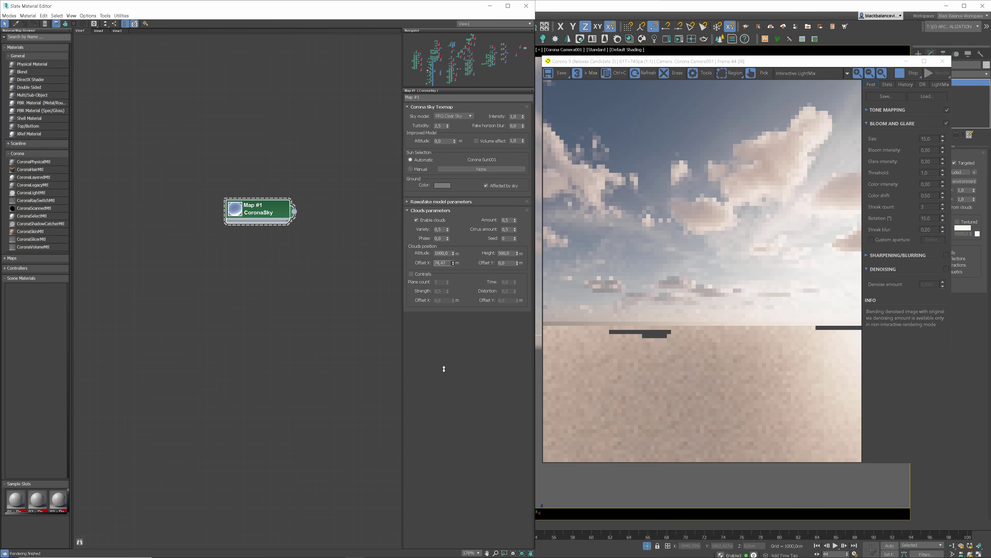
left_click_drag(443, 369, 446, 17)
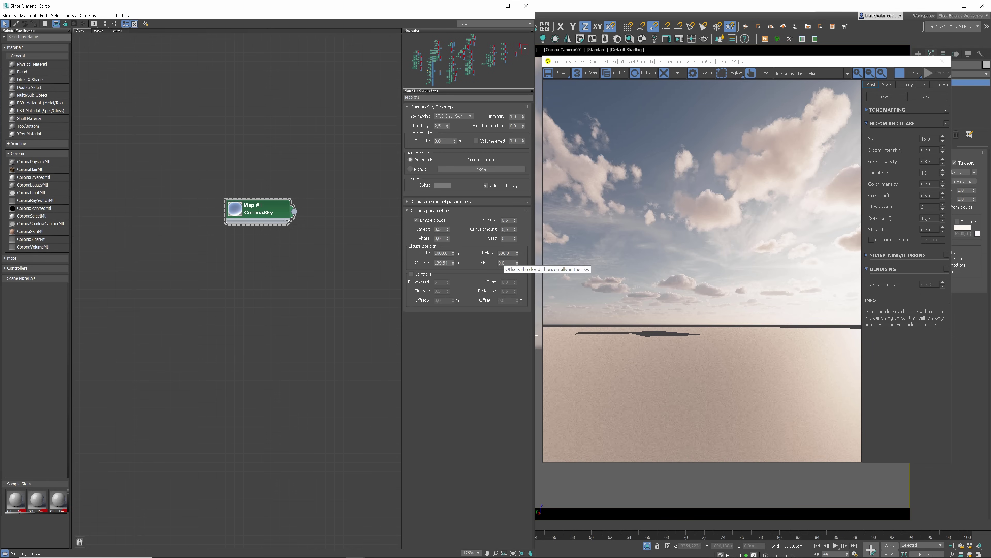
left_click_drag(516, 260, 503, 4)
left_click_drag(504, 301, 501, 175)
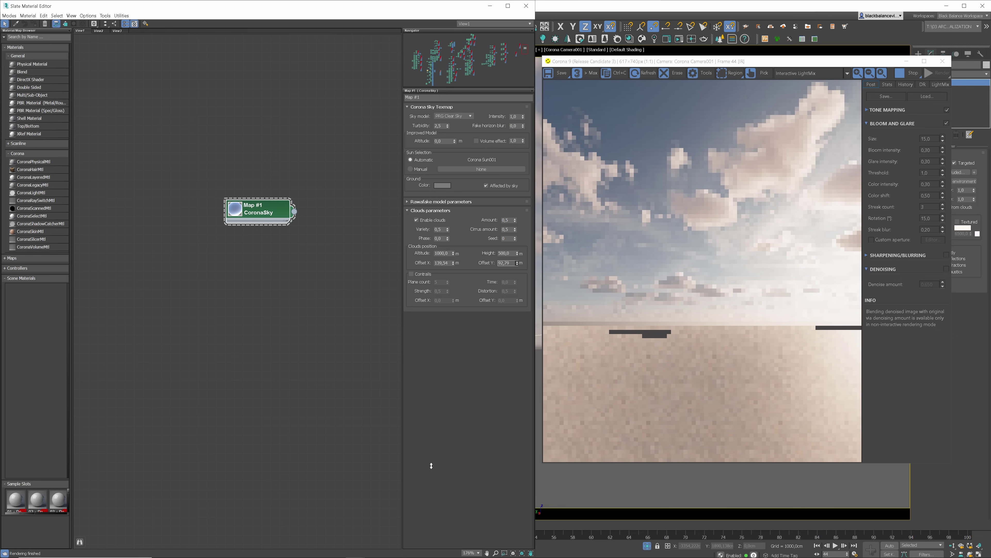
left_click_drag(431, 466, 610, 75)
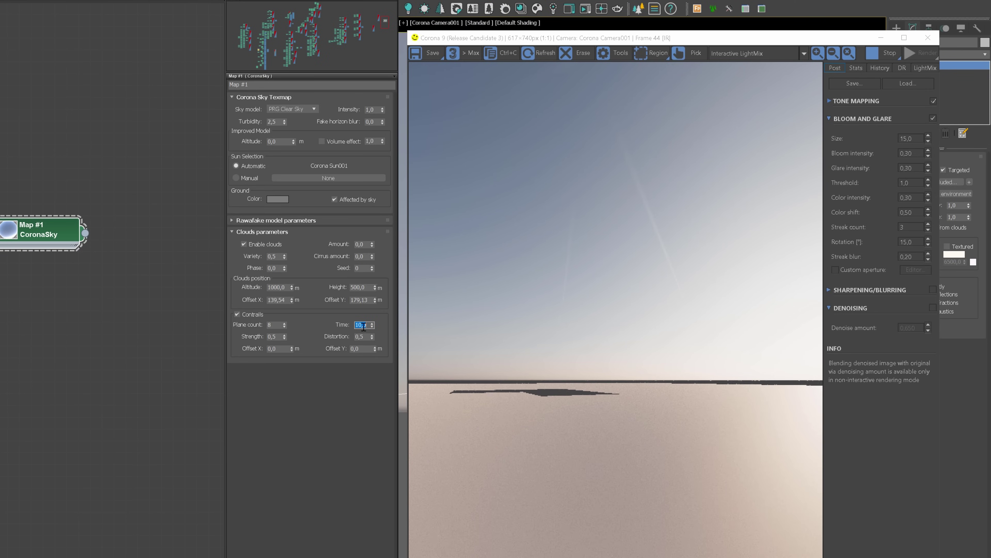
- Set the contrails' time to 40 and their plane count to 40
type("3")
type("4")
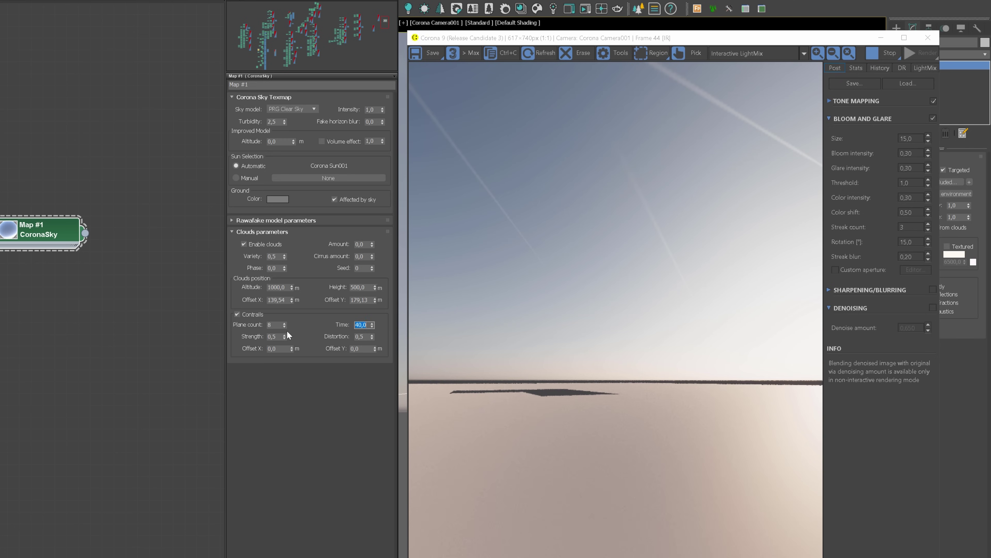
left_click_drag(285, 324, 288, 277)
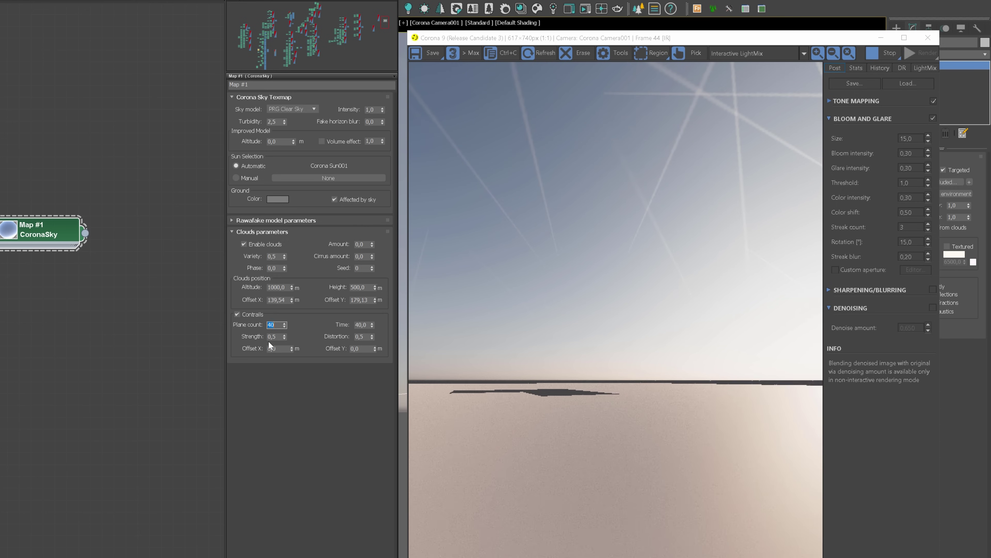
- Test contrail strengths of 1.0 and 0.1, and set the strength back to 0.5
left_click(280, 337)
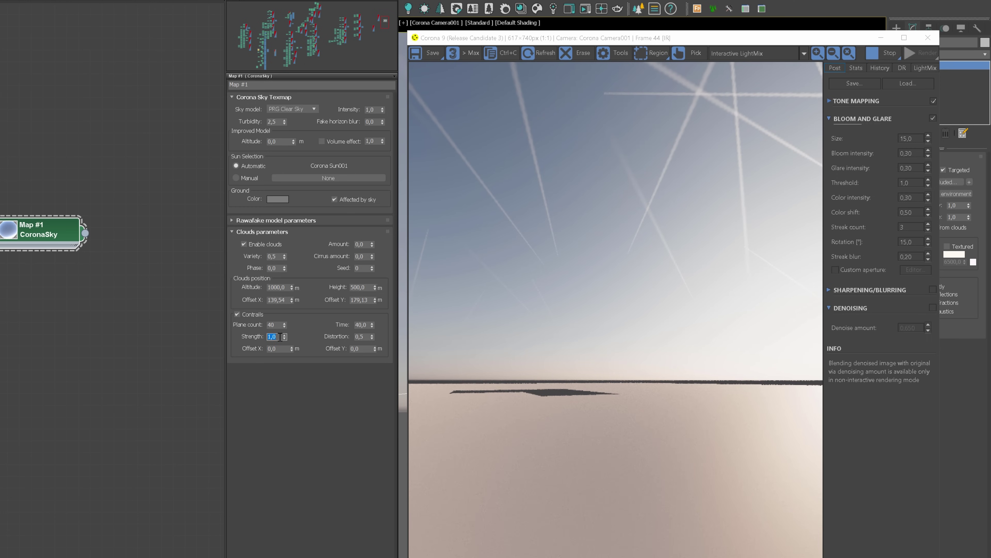
type("0,1")
key("Return")
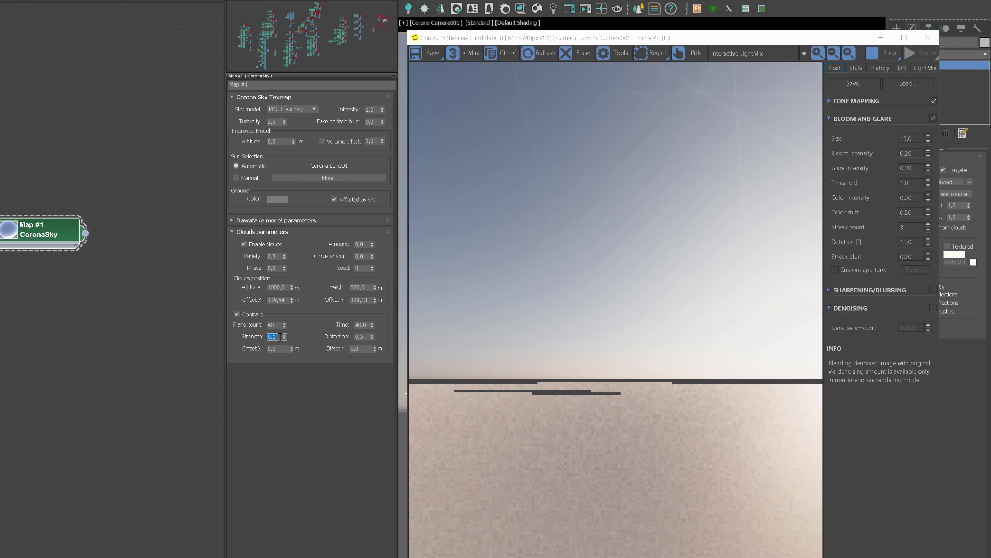
type(",5")
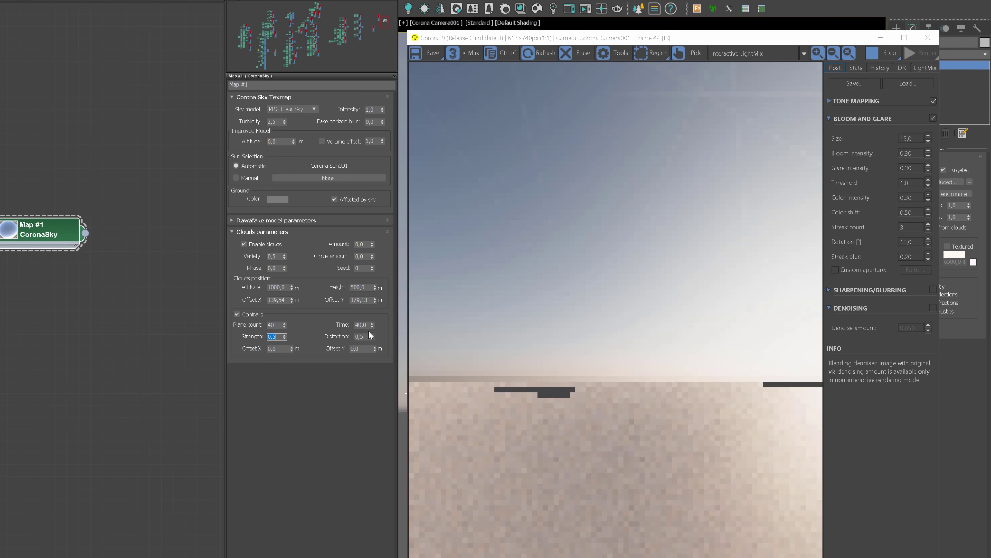
- Test contrail distortions of 1.0 and 0, and set the distortion back to 0.5
left_click_drag(371, 336, 380, 275)
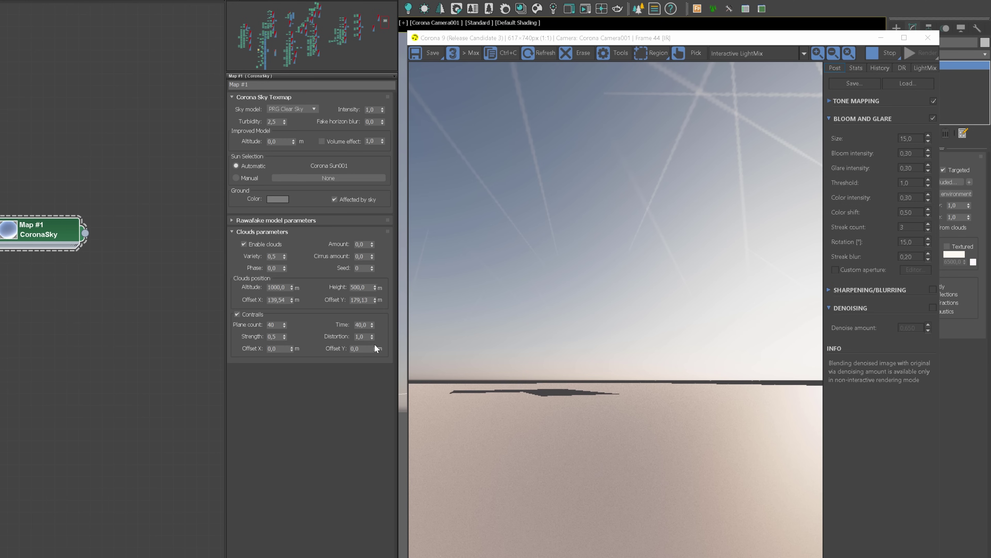
right_click(372, 336)
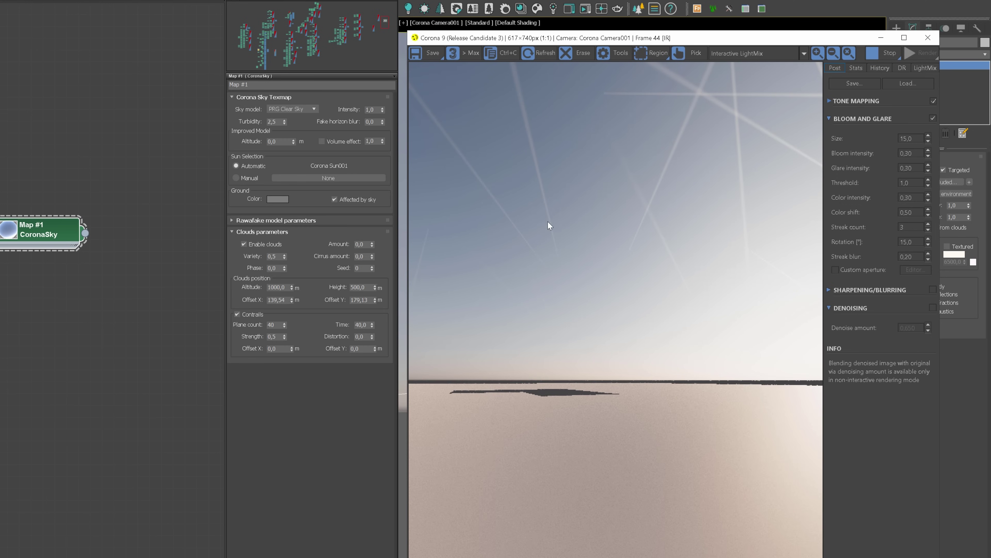
right_click(373, 338)
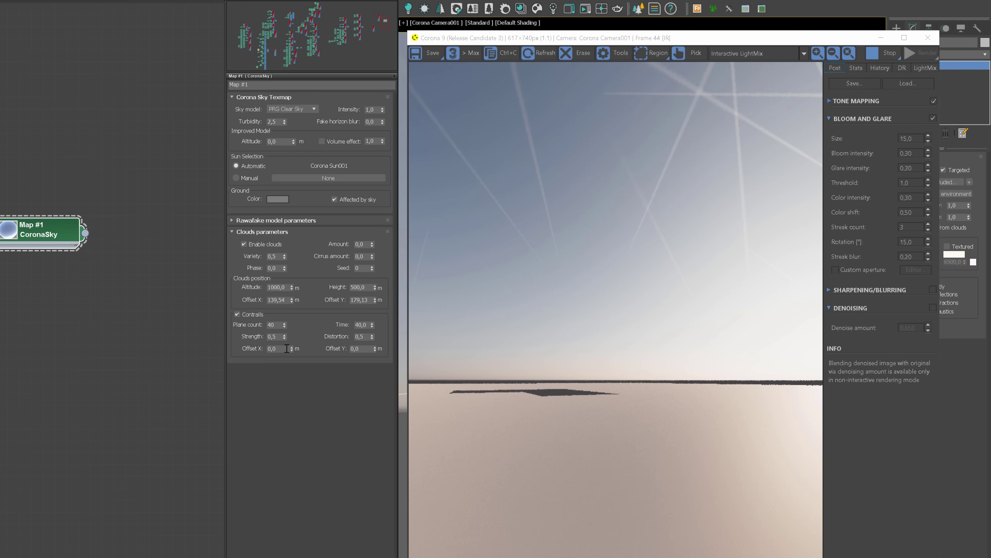
- Offset the contrails by about 79.1 m in X and 191.79 m in Y
left_click_drag(291, 348, 241, 441)
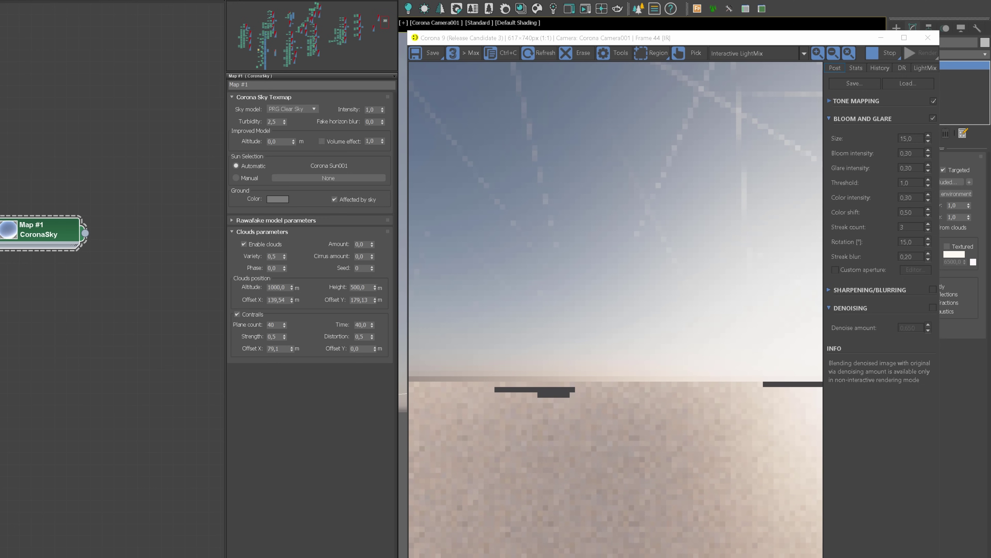
left_click_drag(375, 348, 374, 336)
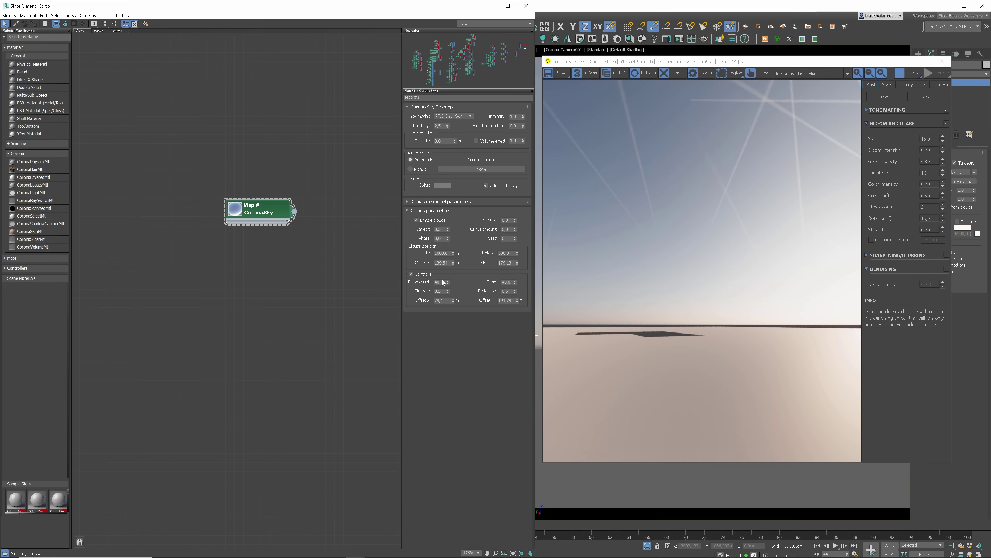
- Reduce the contrails' plane count to 5, and set the cloud amount and cirrus amount to 0.5
double_click(278, 323)
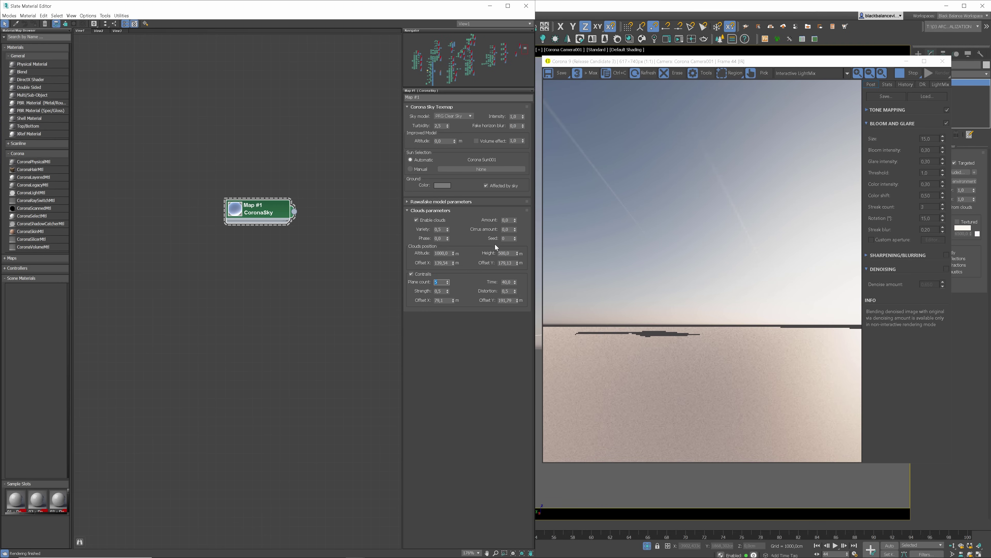
double_click(507, 220)
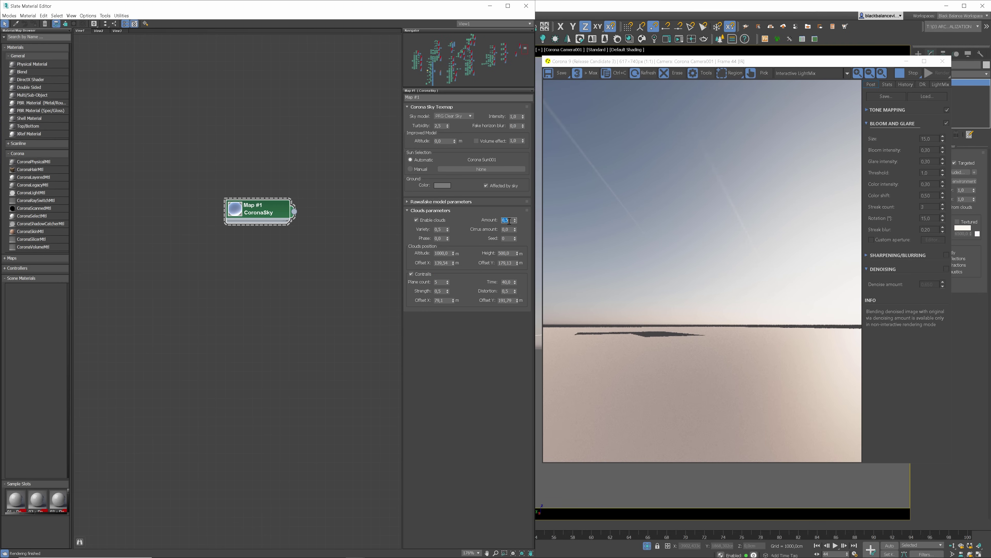
key("Tab")
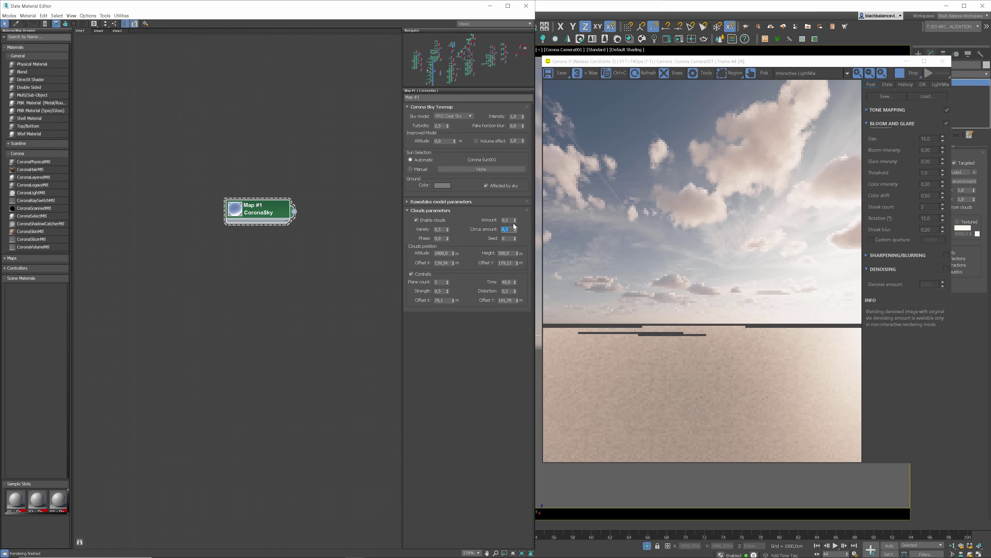
- Move the render window off the camera viewport and lower the Corona Sun vertically towards the horizon for a sunset sky
left_click_drag(756, 62, 326, 62)
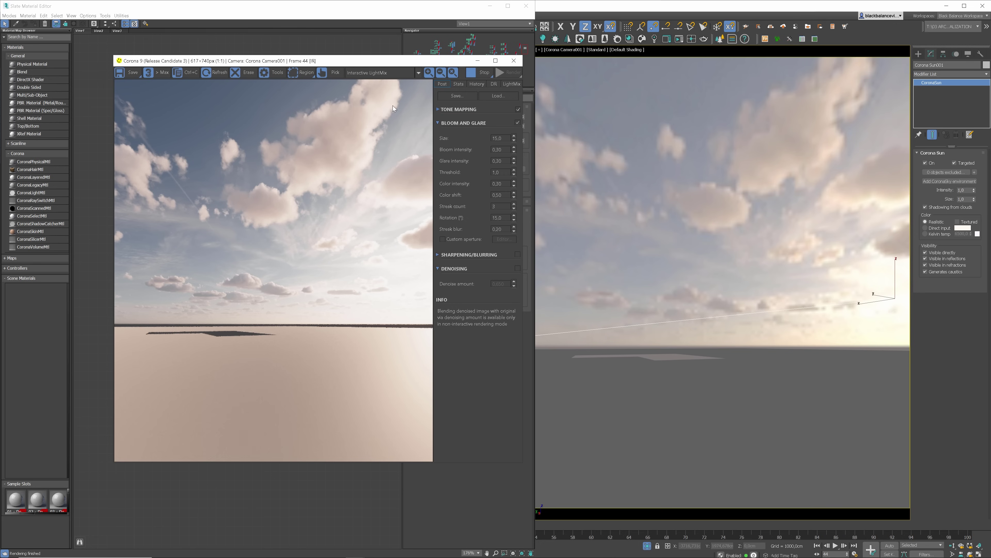
key("w")
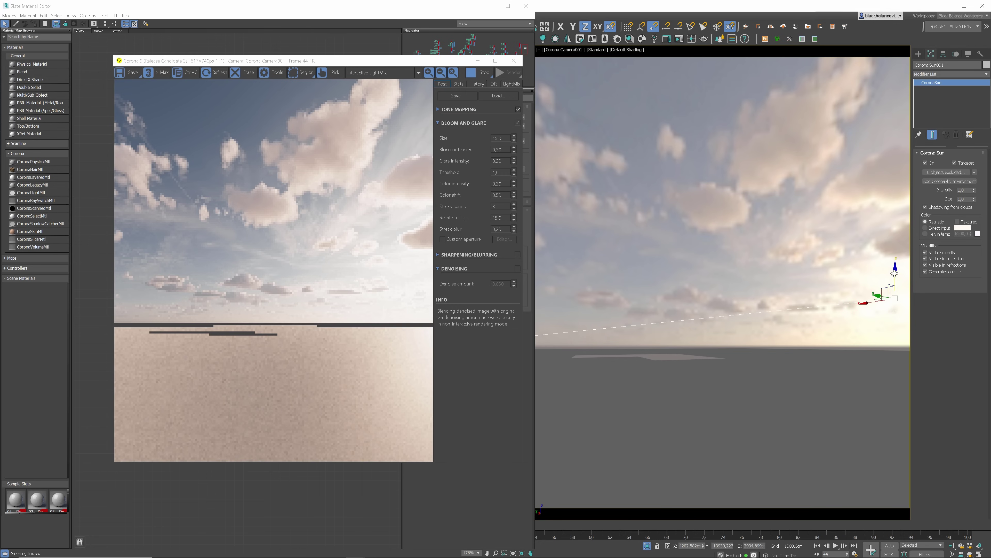
left_click_drag(897, 277, 893, 311)
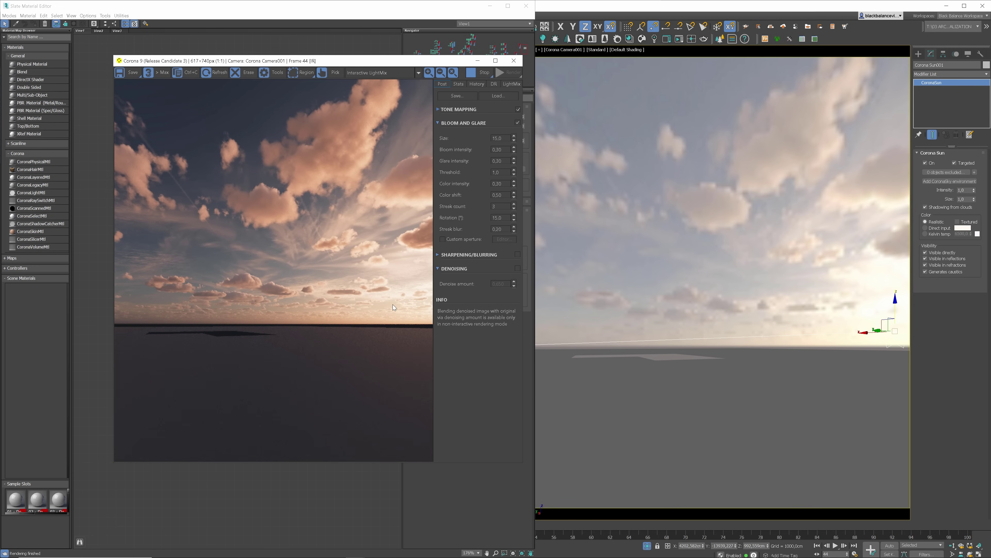
left_click_drag(901, 312, 901, 330)
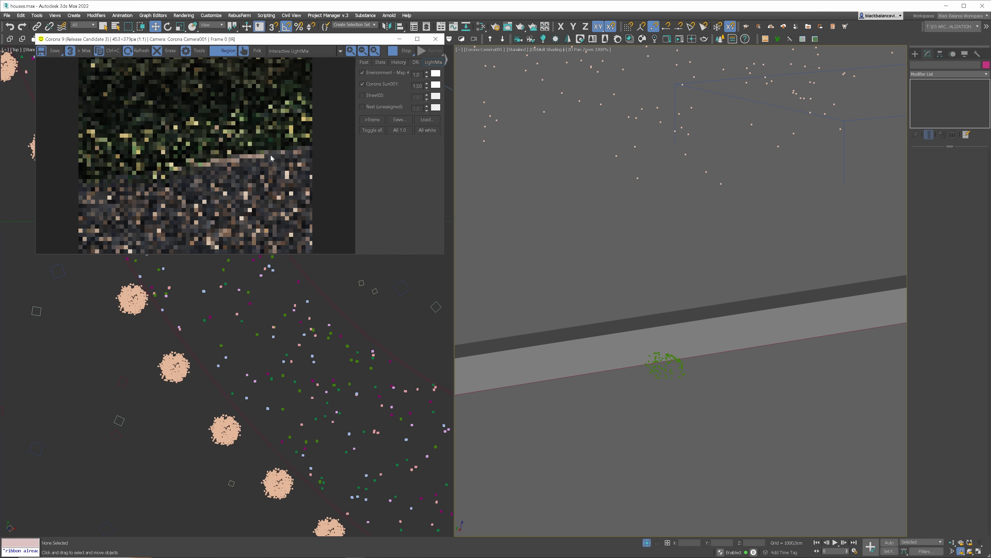
- Fit a render region around the grass edge along the stone-covered ground, and stop the interactive render once it has refined
left_click_drag(276, 141, 115, 200)
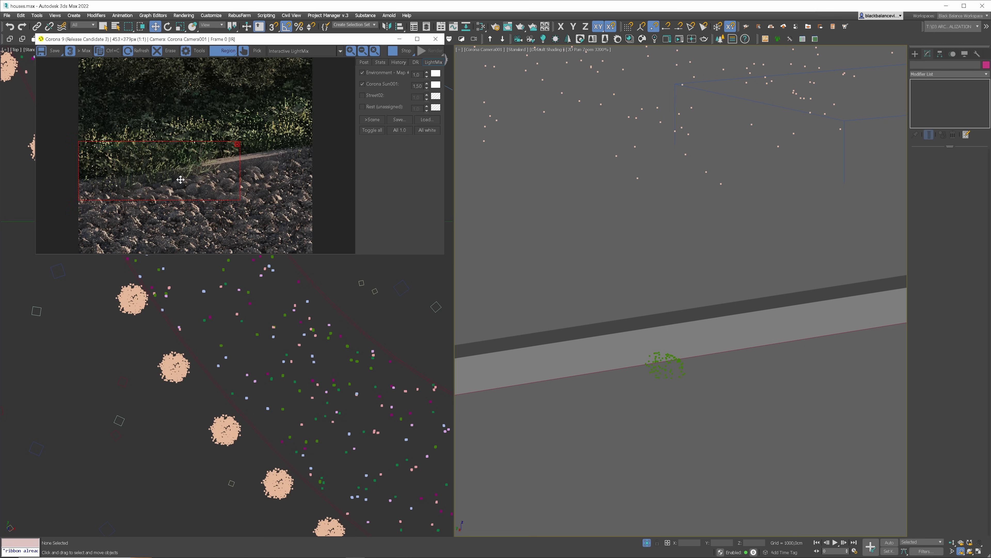
left_click_drag(244, 199, 268, 201)
left_click_drag(249, 176, 204, 186)
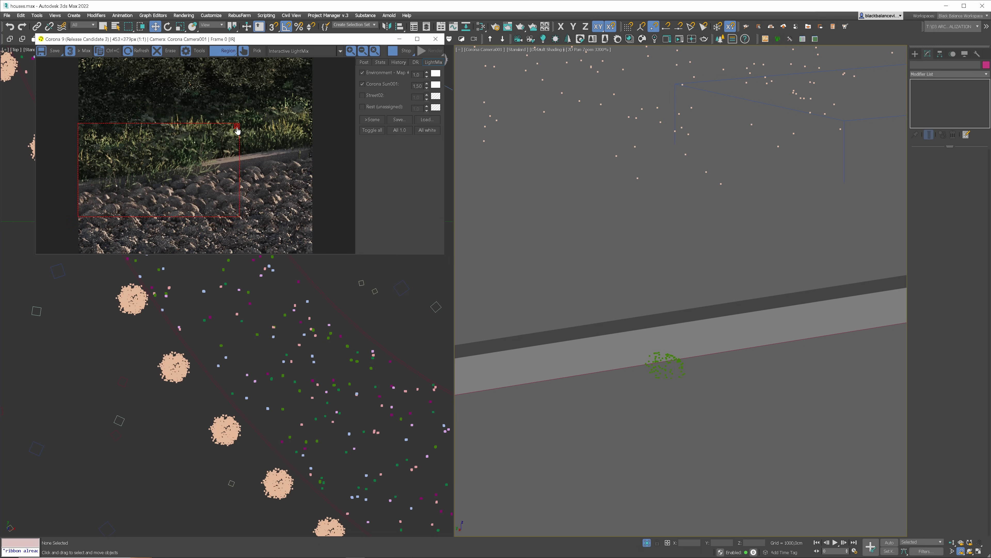
left_click(404, 50)
- Add a Chaos Scatter Edge Trimming map to the material graph in the Slate Material Editor
key("m")
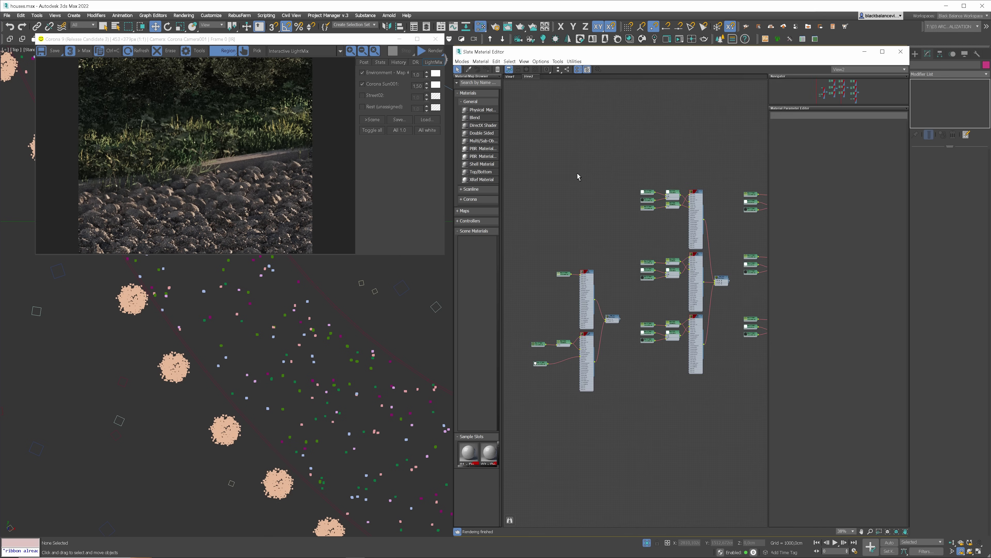
right_click(625, 423)
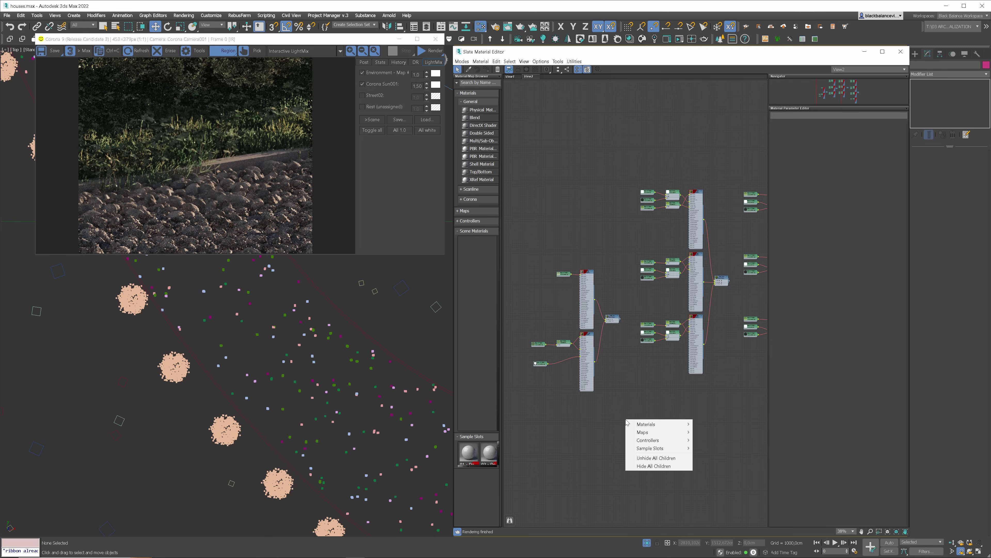
mouse_move(663, 431)
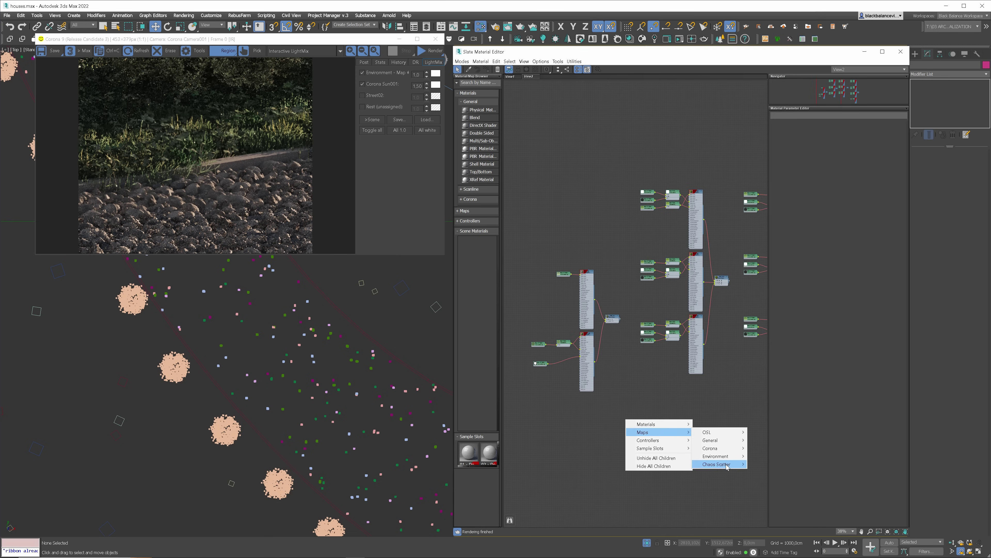
mouse_move(726, 463)
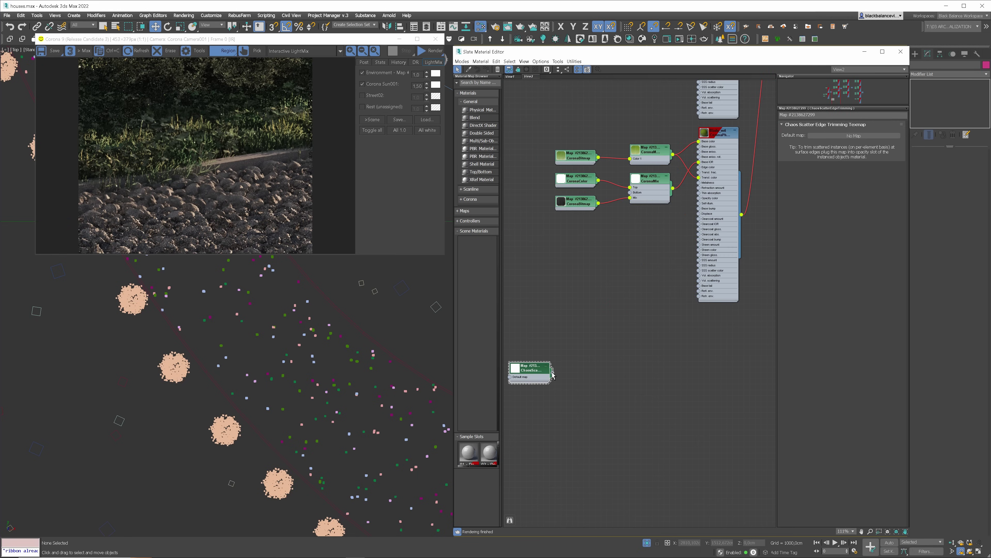
- Wire the Edge Trimming map into the opacity color slots of all grass blade materials across the Multi/Sub-Object groups
middle_click_drag(700, 200, 730, 313)
left_click_drag(584, 486, 730, 128)
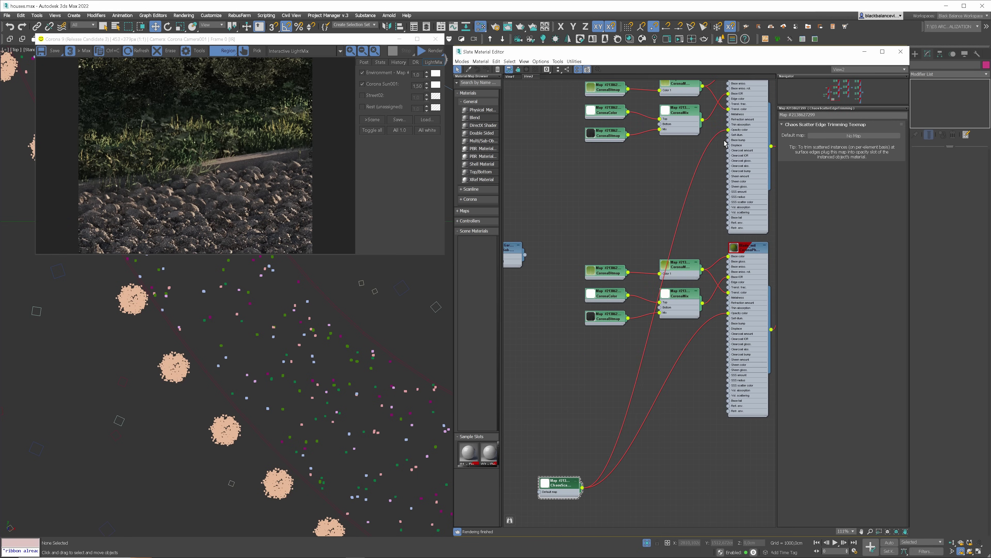
scroll(729, 129, "down", 2)
middle_click_drag(730, 130, 703, 253)
left_click_drag(599, 504, 702, 122)
scroll(722, 196, "down", 1)
middle_click_drag(753, 285, 628, 288)
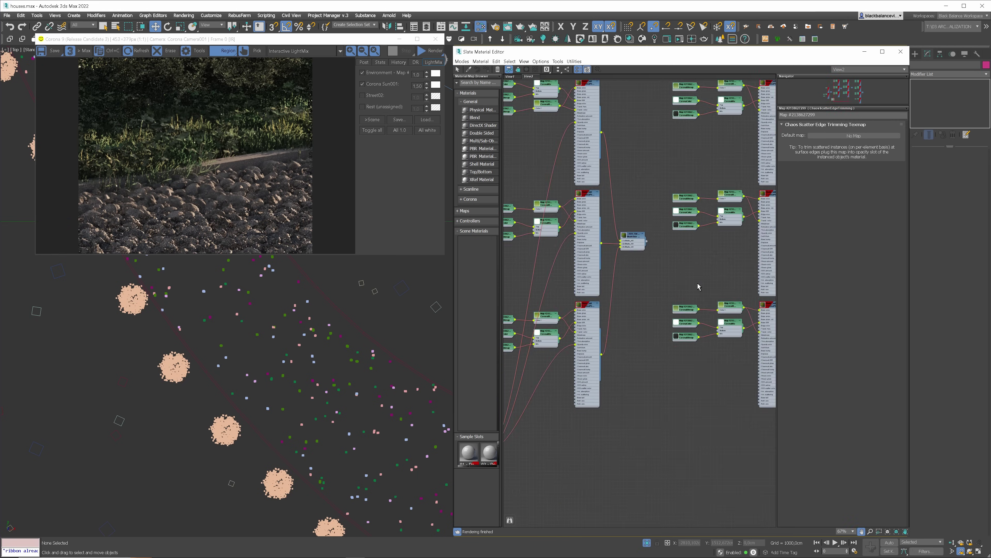
scroll(699, 288, "down", 2)
left_click_drag(552, 362, 761, 242)
scroll(760, 243, "up", 3)
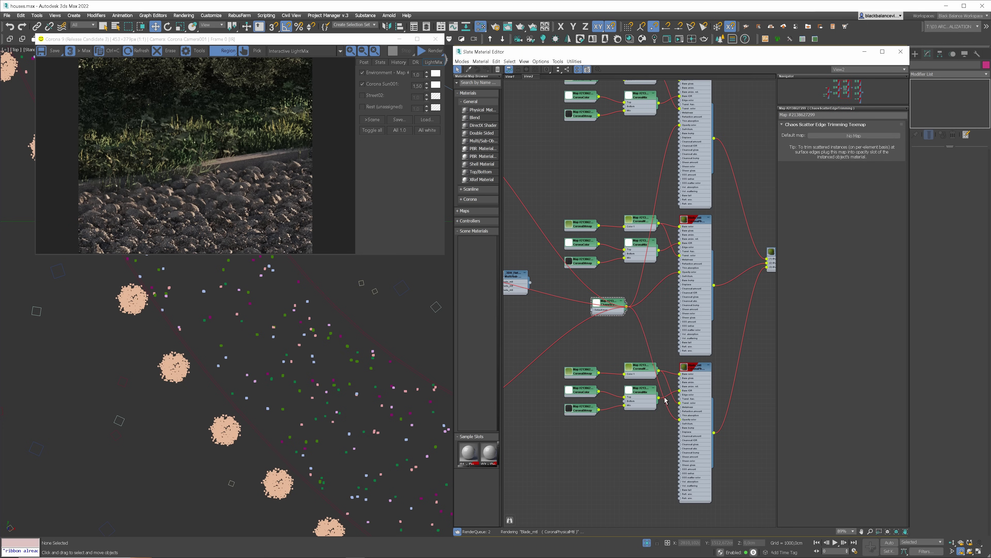
- Route the leaf material's opacity bitmap through the default map input of an Edge Trimming map
scroll(632, 406, "down", 8)
scroll(593, 429, "up", 7)
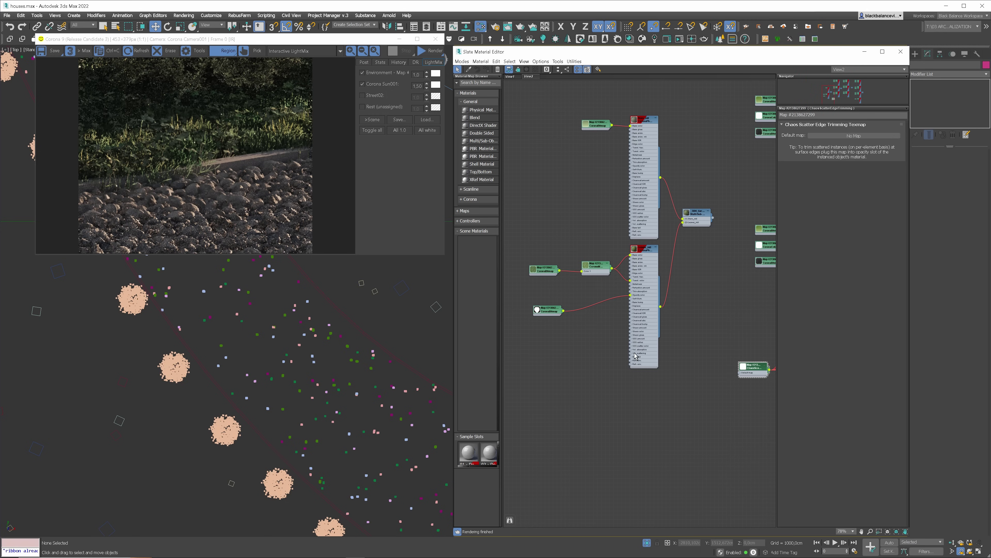
left_click_drag(548, 313, 585, 314)
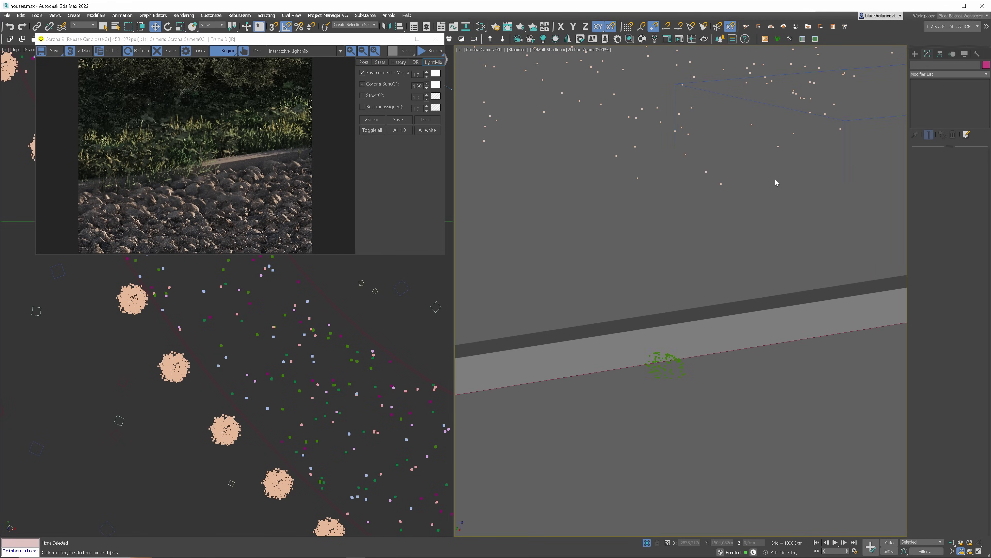
- Restart the interactive render and shift the render region along the trimmed grass edge beside the stones
right_click(775, 183)
left_click(753, 166)
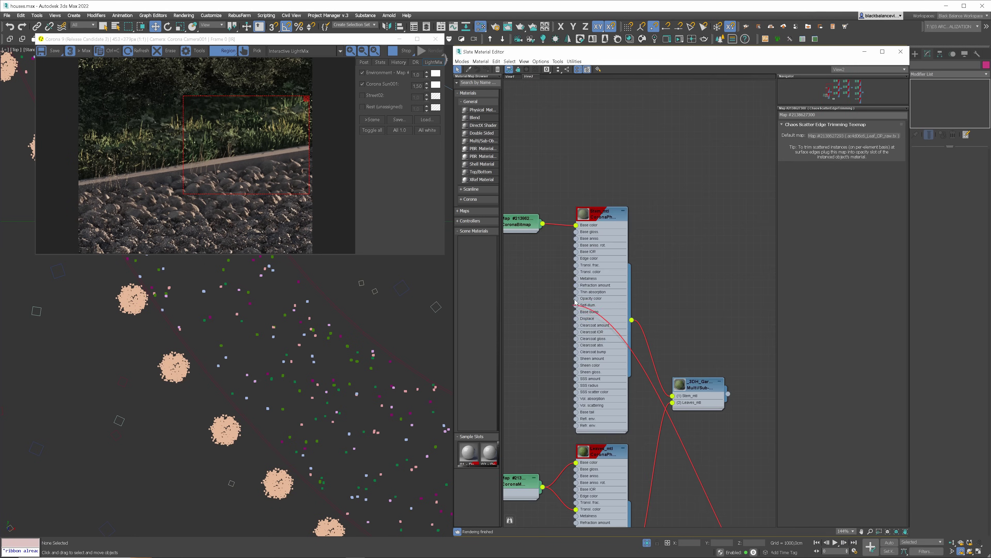
left_click_drag(257, 160, 149, 178)
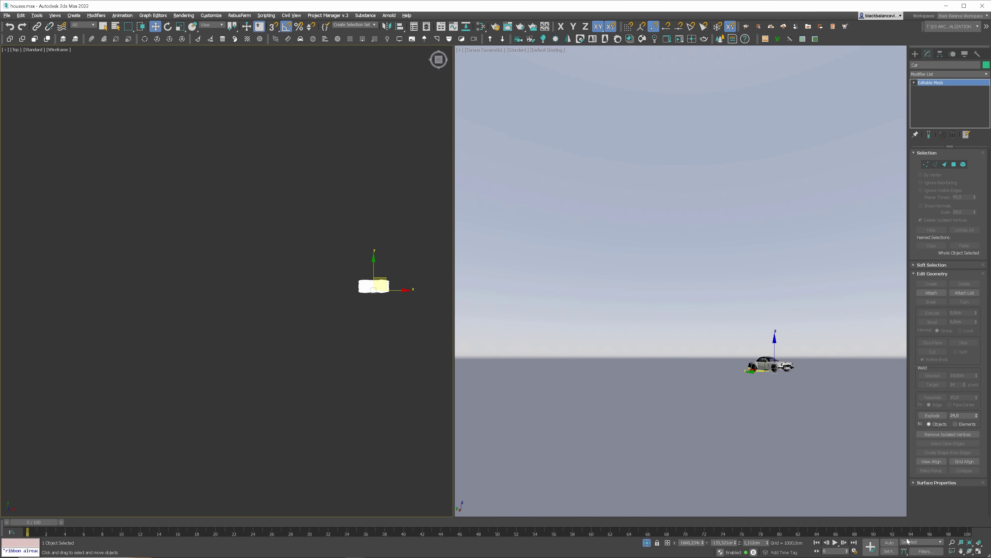
- Auto-key an animation of the isolated car from frame 0 to 100, moving it along the X axis in the Top view
left_click(889, 542)
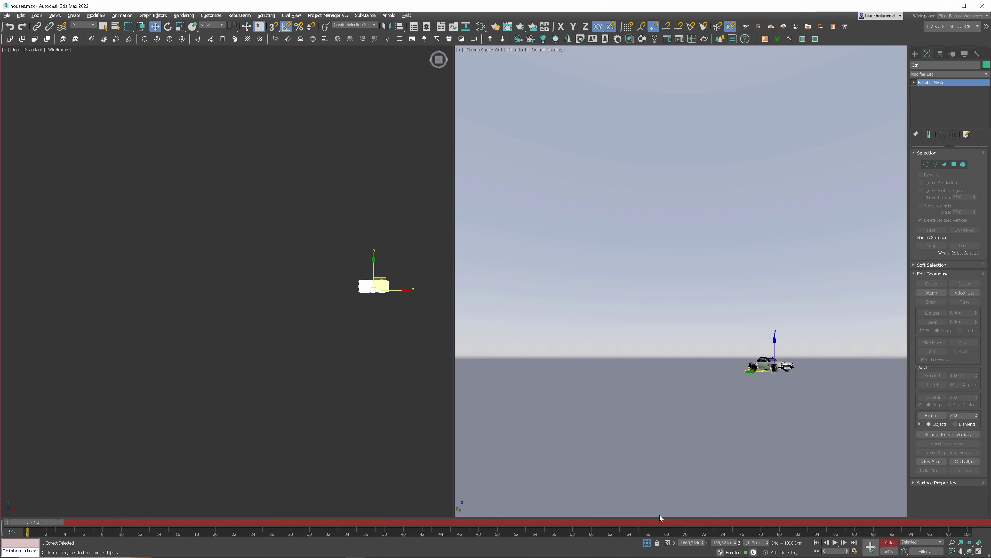
left_click_drag(63, 523, 980, 522)
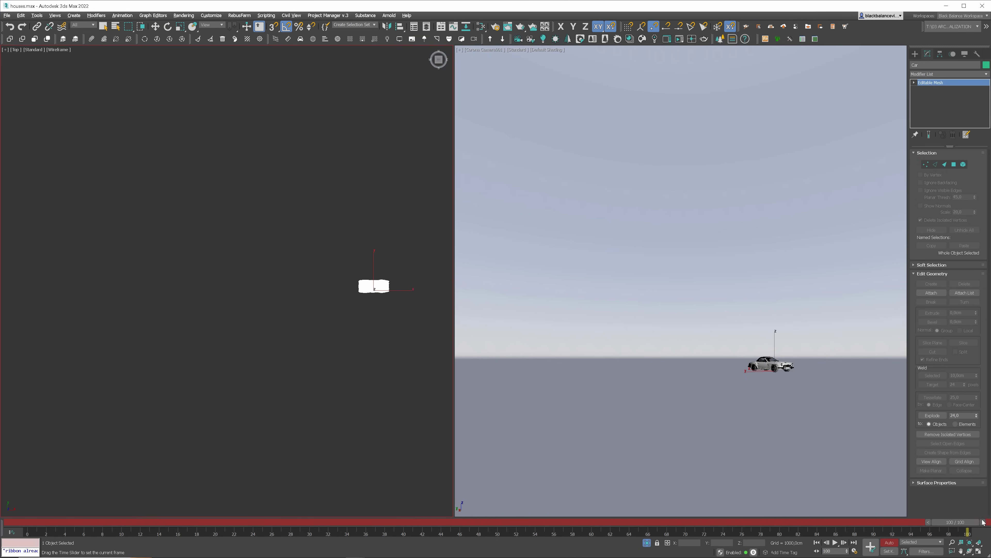
key("F5")
left_click_drag(397, 290, 39, 282)
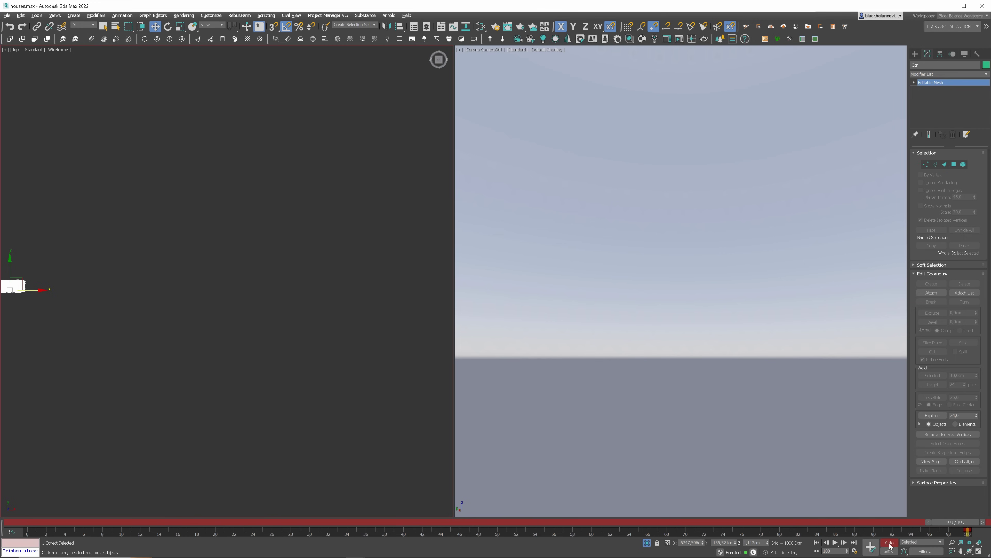
left_click(889, 542)
- Play the car animation briefly, stop it, and set the current time to frame 44
left_click(835, 542)
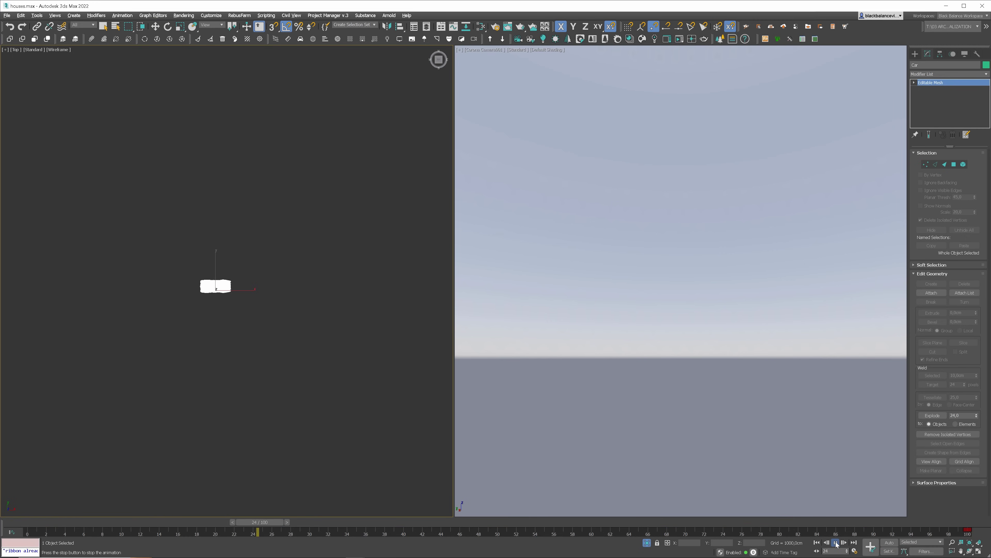
left_click(836, 542)
left_click_drag(639, 522, 445, 514)
- Frame the car from its side in a perspective view and create a Corona Camera from that view
key("w")
middle_click(741, 314)
key("p")
key("z")
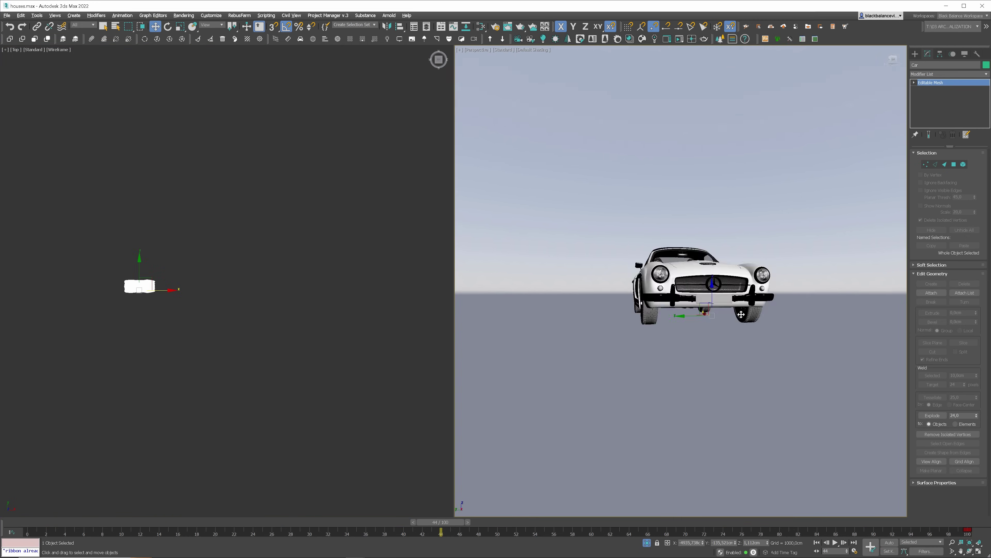
middle_click_drag(741, 315, 692, 316, "alt")
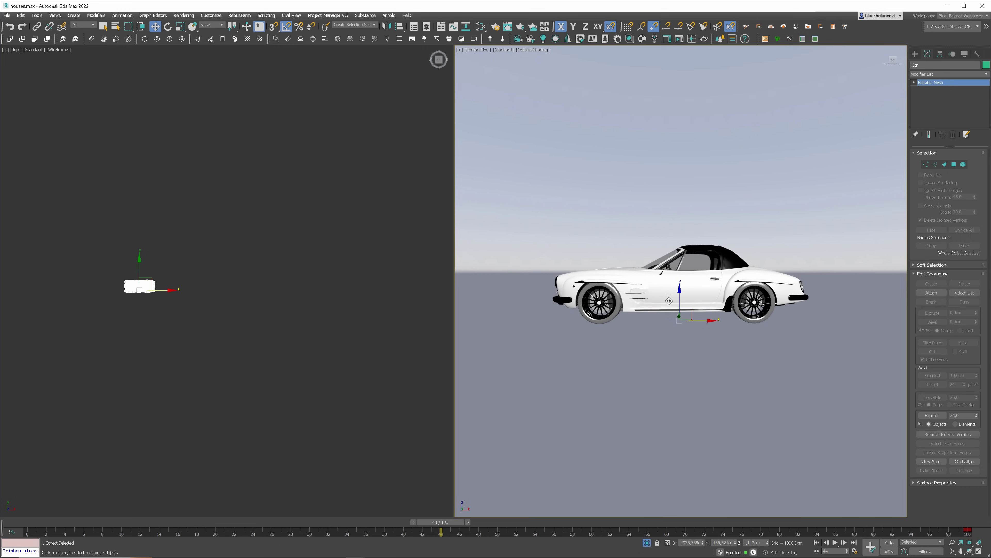
left_click(531, 39)
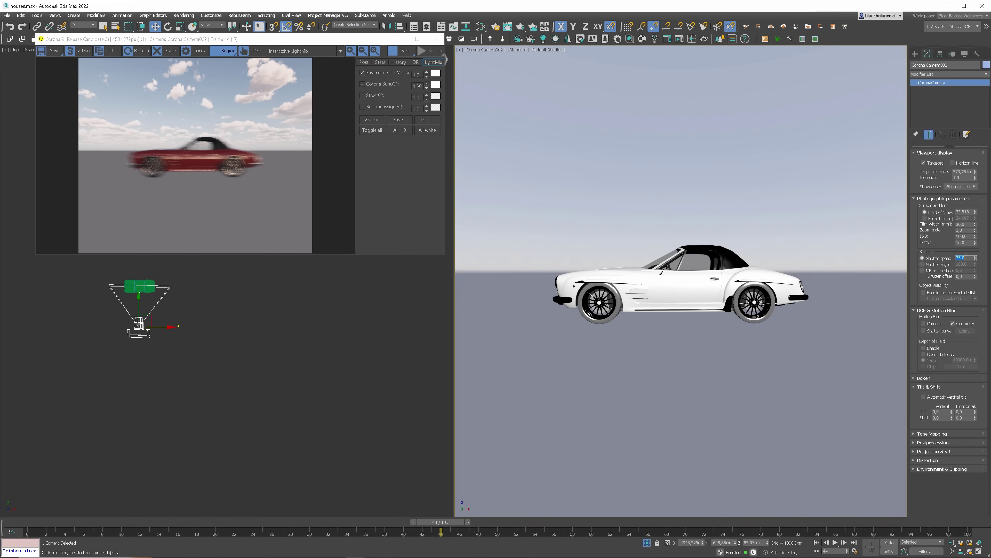
- Set the camera's shutter speed to 25 and fit a render region around the motion-blurred car
key("Return")
left_click_drag(272, 129, 163, 172)
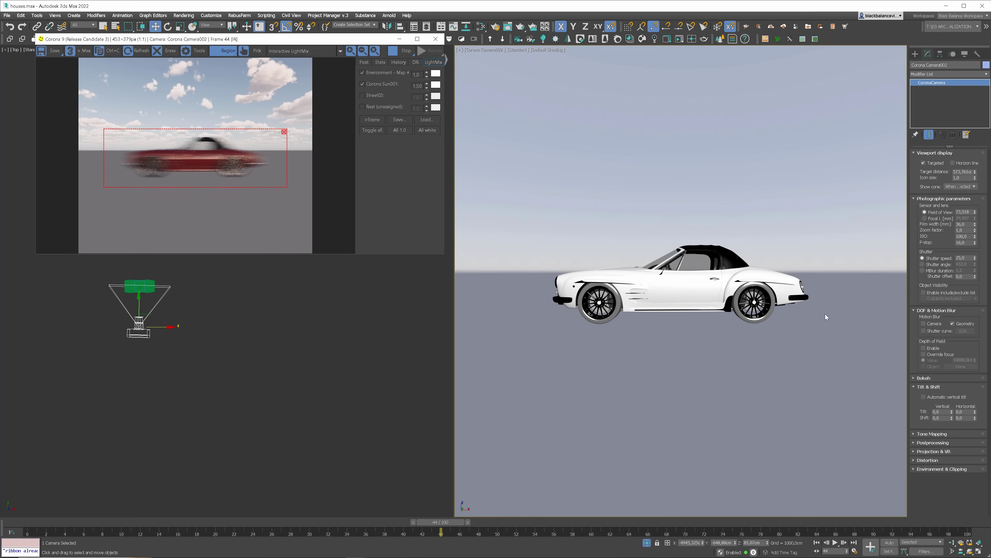
- Enable the camera's motion blur shutter curve and open its curve editor, placing it clear of the car
left_click(923, 332)
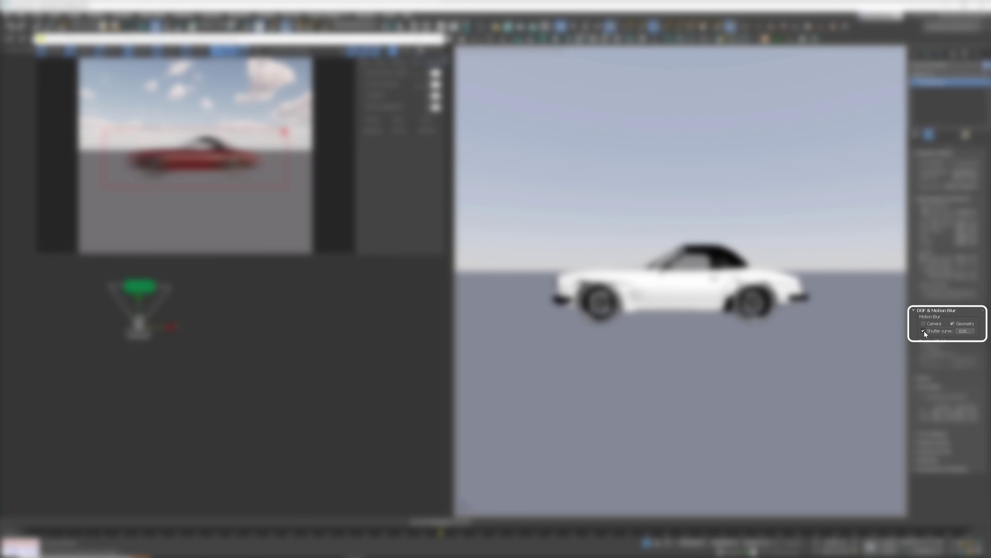
left_click(963, 331)
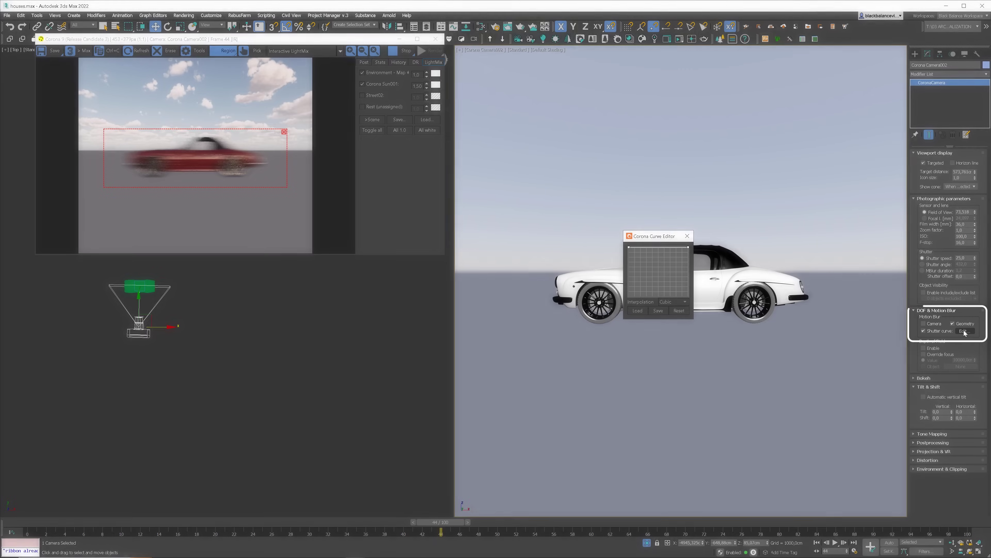
left_click_drag(646, 235, 495, 121)
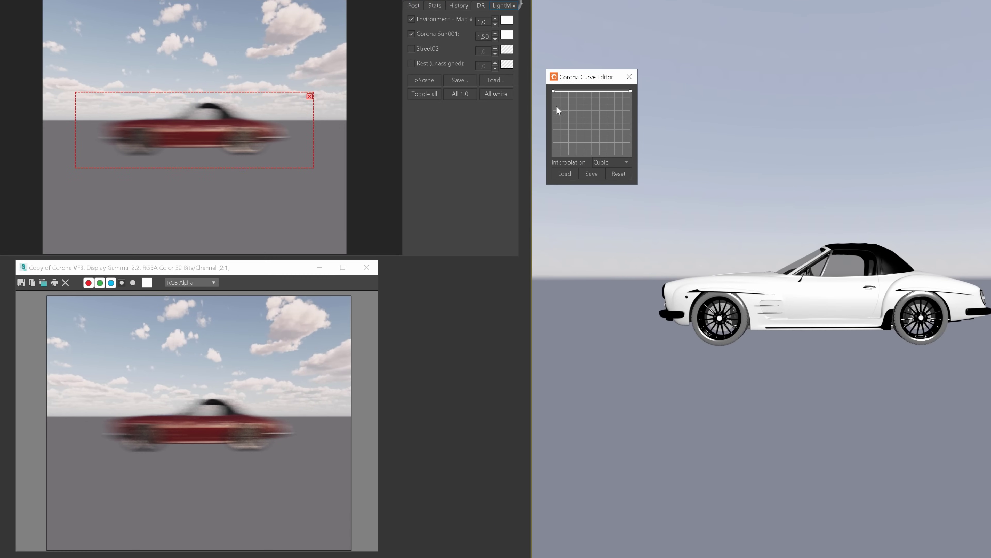
- Add a lowered midpoint to the shutter curve and switch its interpolation to Linear
left_click(501, 128)
mouse_move(591, 115)
left_mouse_down()
mouse_move(599, 137)
mouse_move(589, 122)
left_mouse_up()
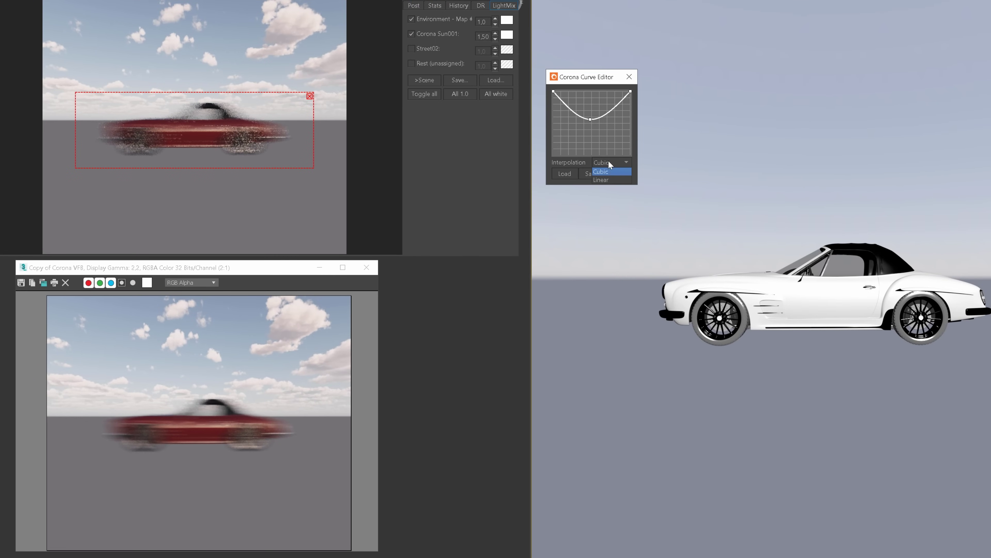
left_click(608, 180)
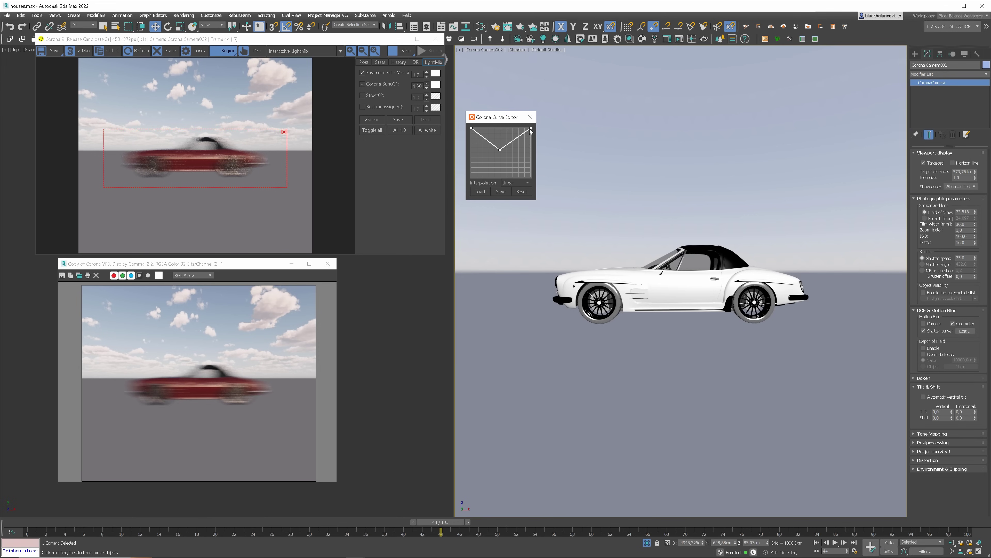
- Reshape the shutter curve with a steep drop at the start, and change it to a steep rise at the end
left_click_drag(531, 129, 483, 173)
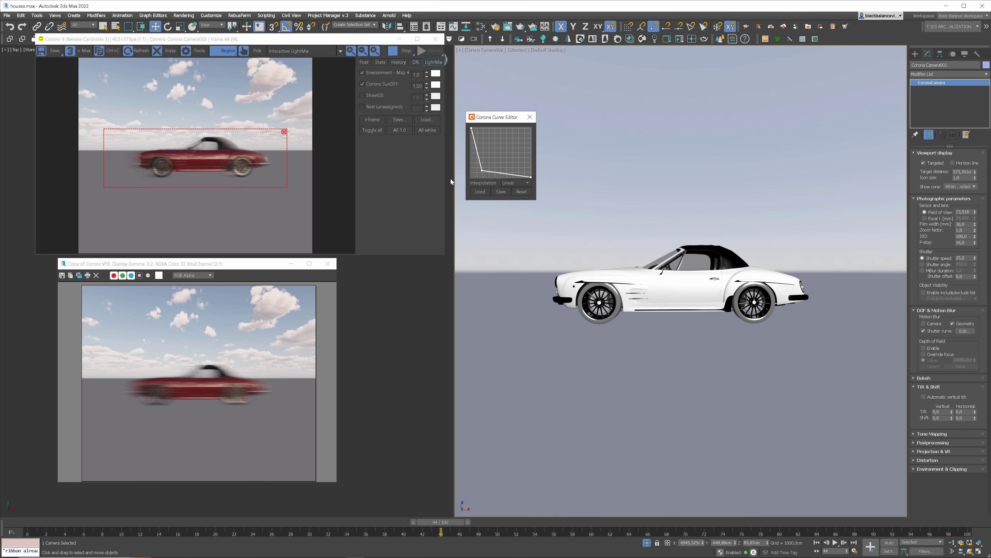
left_click_drag(471, 128, 471, 176)
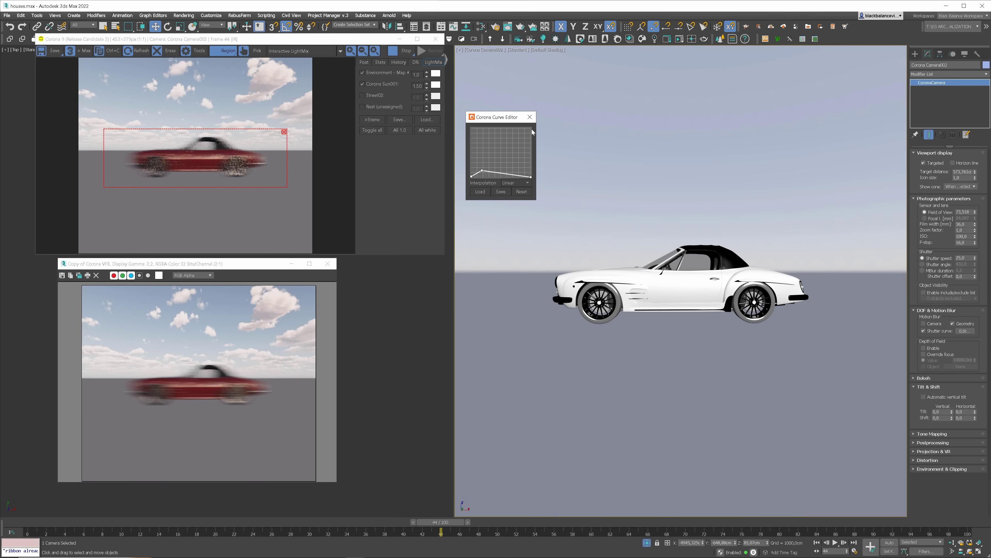
left_click_drag(532, 179, 534, 136)
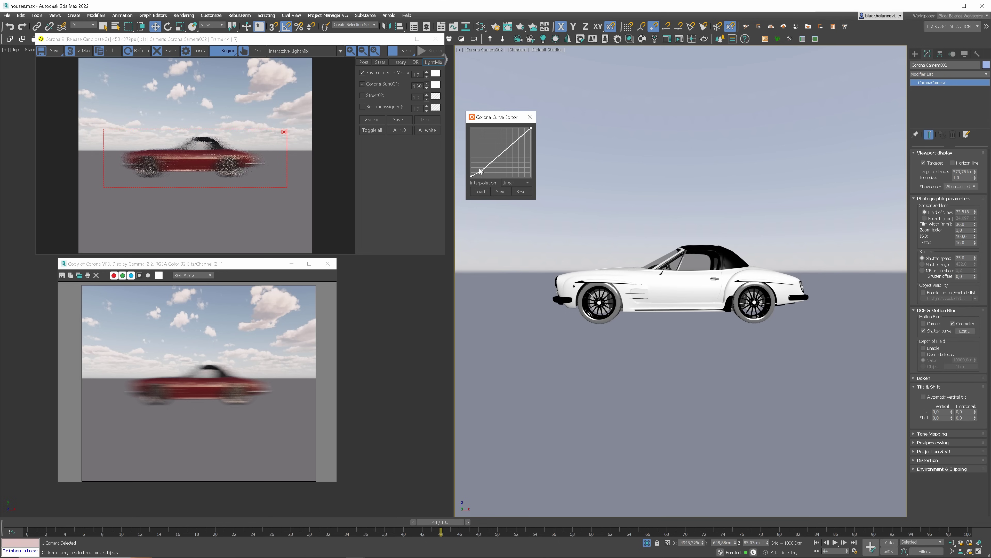
left_click_drag(482, 171, 521, 171)
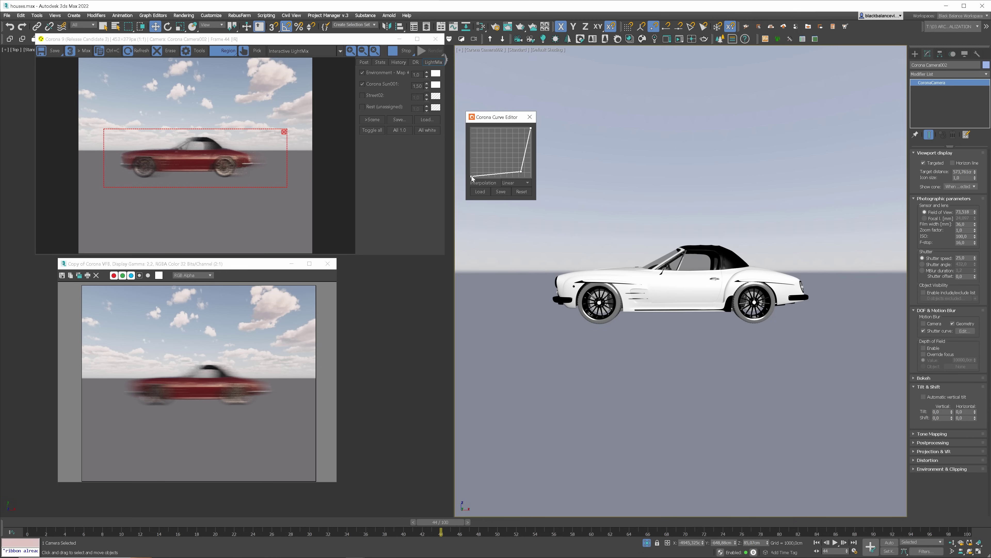
- Raise the shutter curve's start and add points to form a trough with high ends and a low middle
left_click_drag(471, 176, 514, 129)
left_click(489, 142)
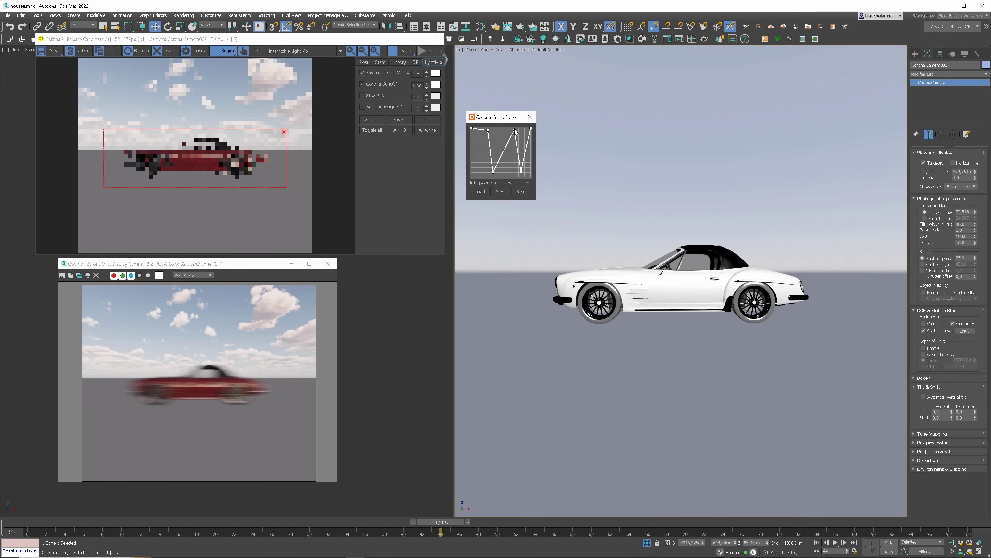
left_click_drag(521, 171, 507, 173)
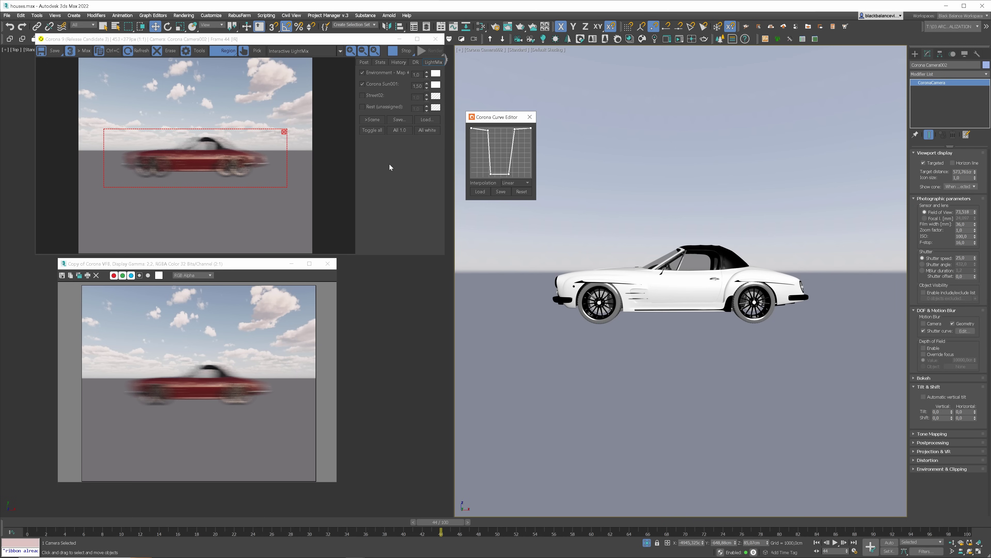
- Invert the shutter curve into a central plateau by lowering both ends and raising the middle points
left_click_drag(472, 128, 494, 133)
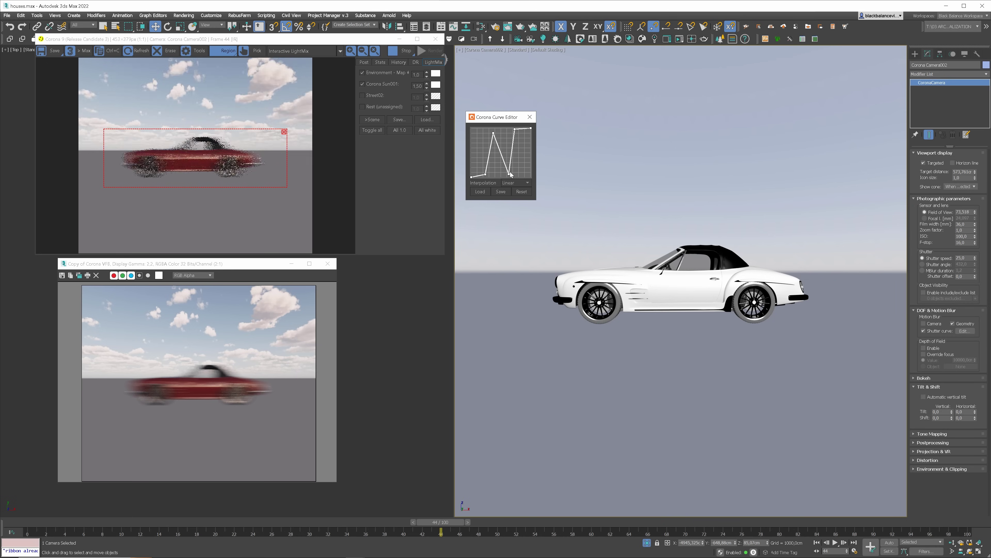
mouse_move(509, 174)
left_mouse_down()
mouse_move(508, 128)
mouse_move(516, 173)
left_mouse_up()
left_click_drag(531, 128, 530, 178)
left_click_drag(494, 133, 497, 128)
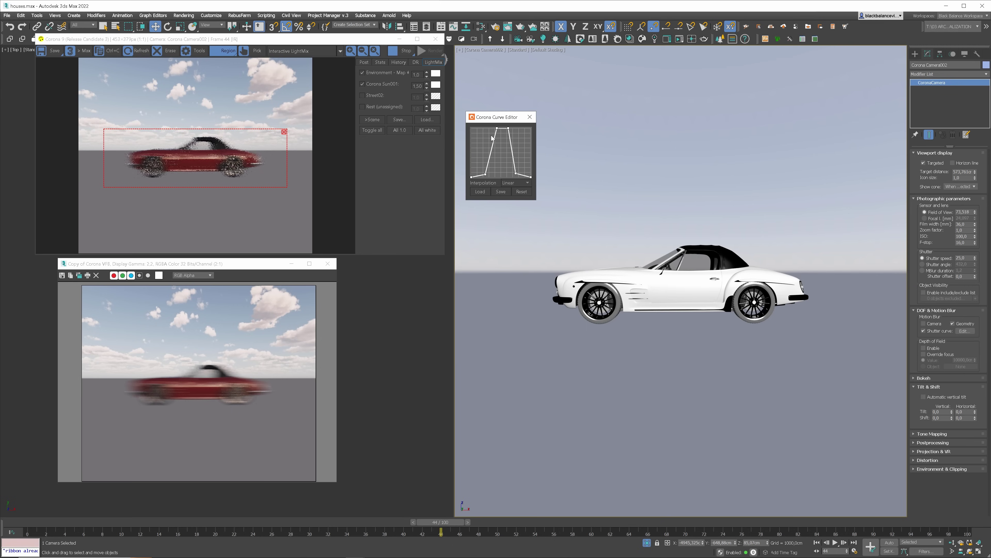
left_click_drag(485, 174, 492, 175)
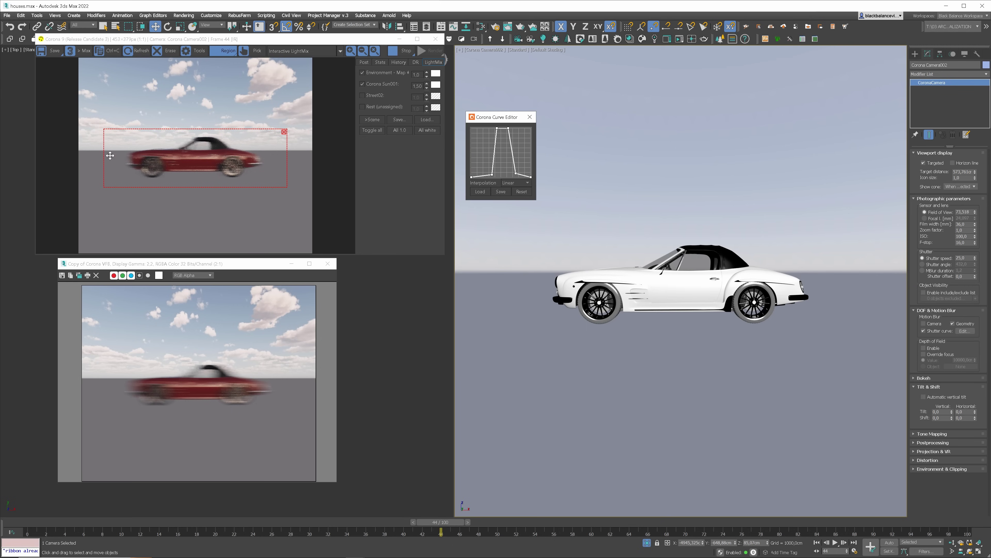
- Reset the shutter curve to its default flat shape
left_click(516, 183)
left_click(526, 183)
left_click(525, 192)
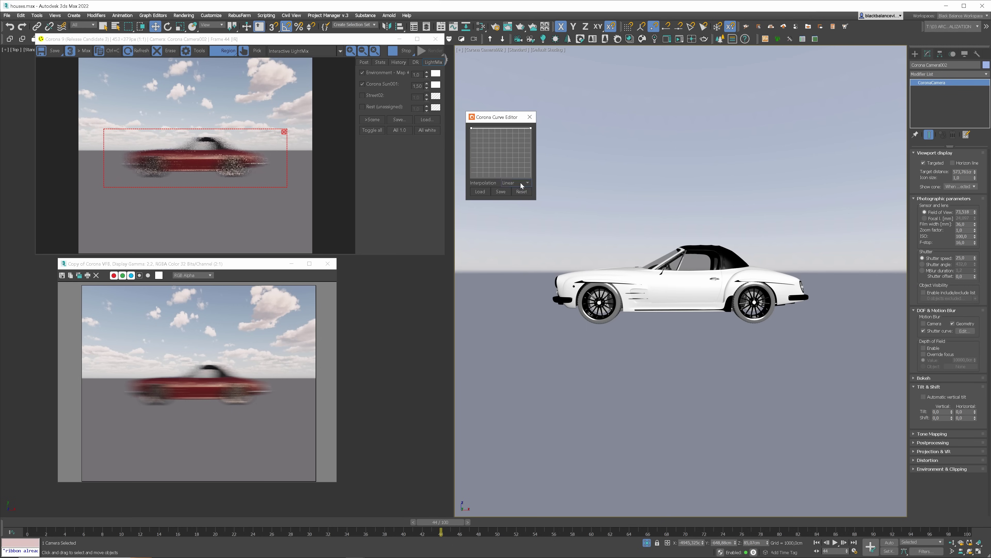
- Set the shutter curve's interpolation to Cubic and pull its flat line down into a smooth falloff
left_click(521, 184)
left_click(521, 190)
left_click_drag(531, 129, 491, 159)
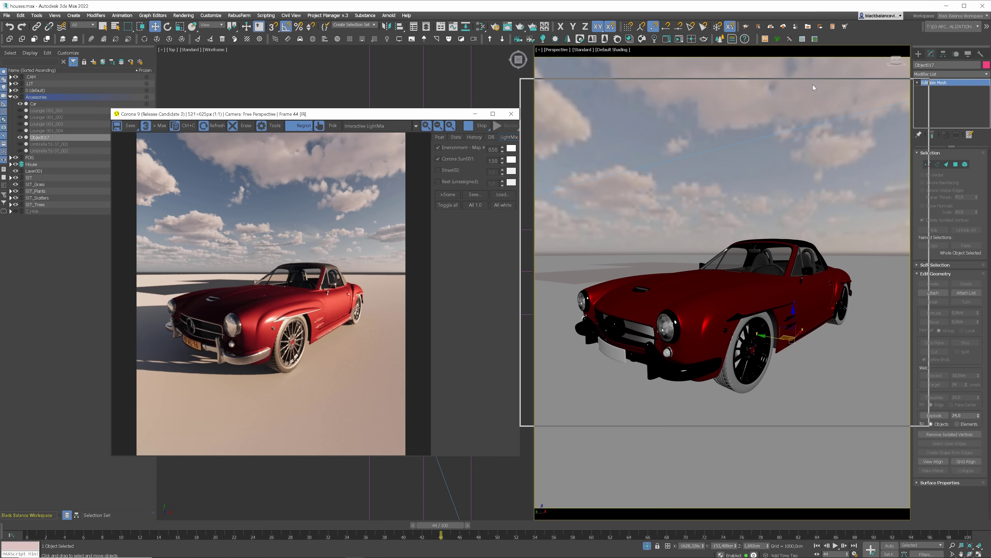
- Open the Slate Material Editor and create a CoronaScannedMtl in the empty view
left_click_drag(813, 85, 822, 82)
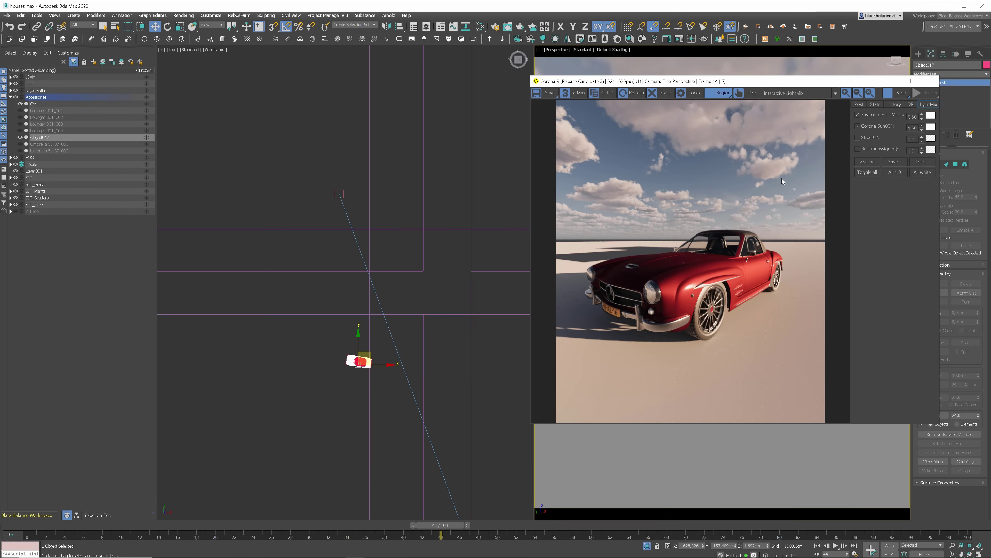
key("m")
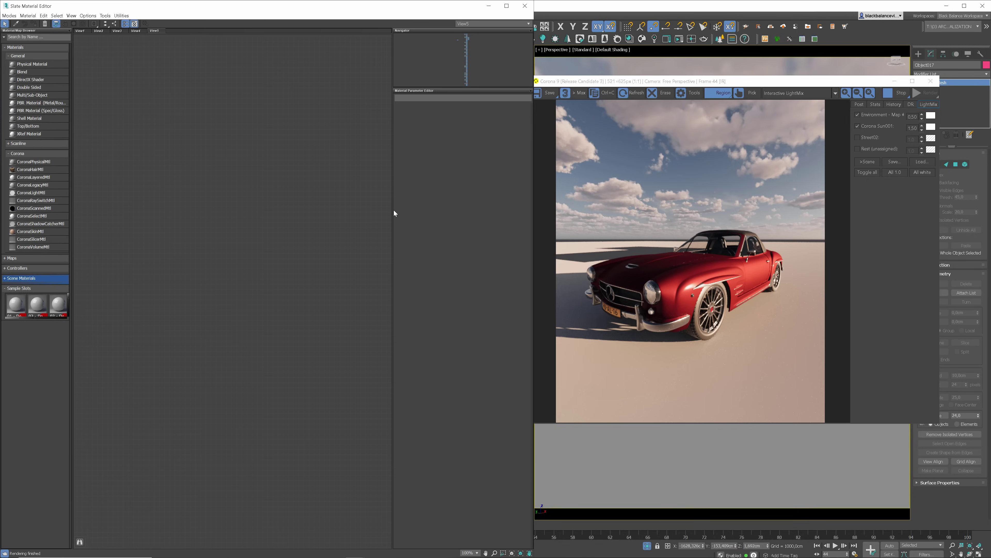
right_click(241, 210)
mouse_move(272, 214)
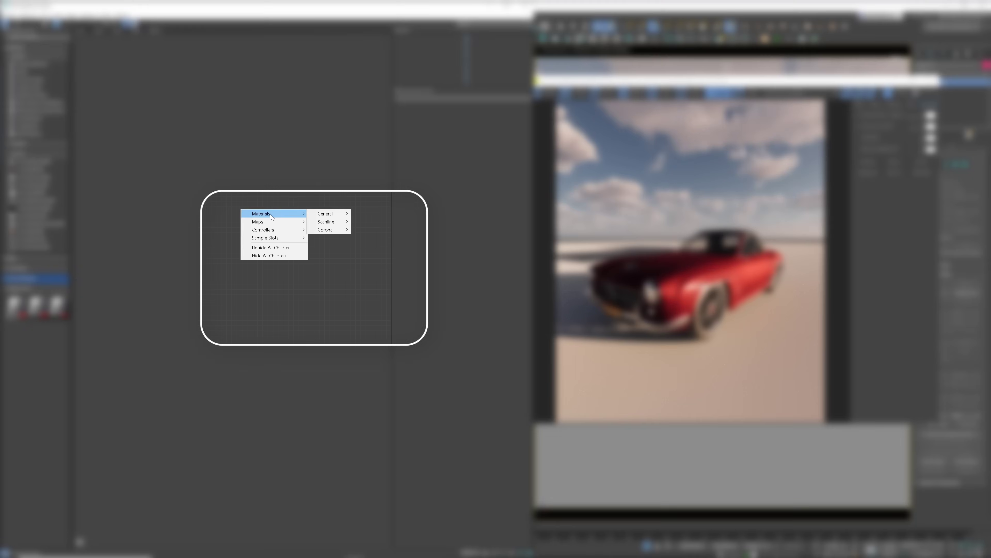
mouse_move(334, 230)
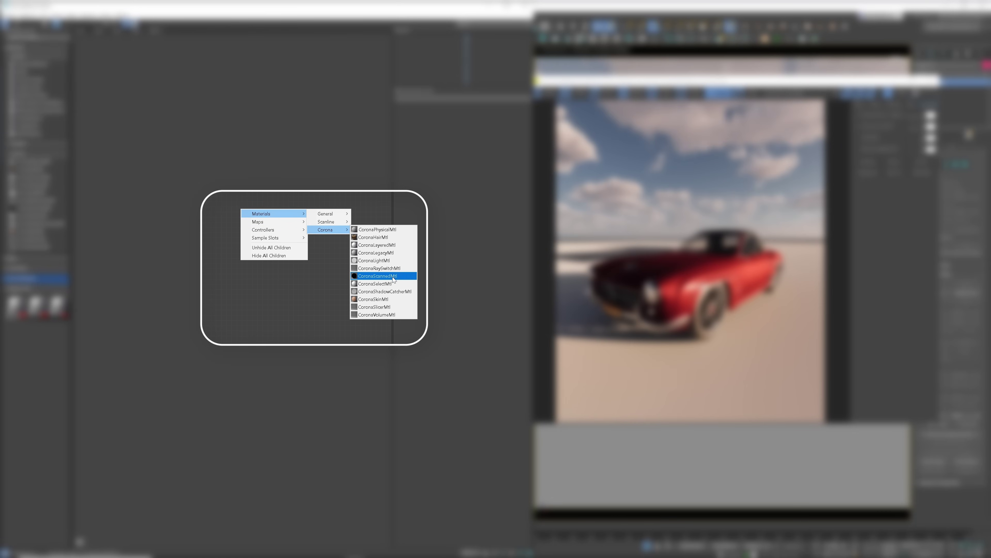
left_click(402, 279)
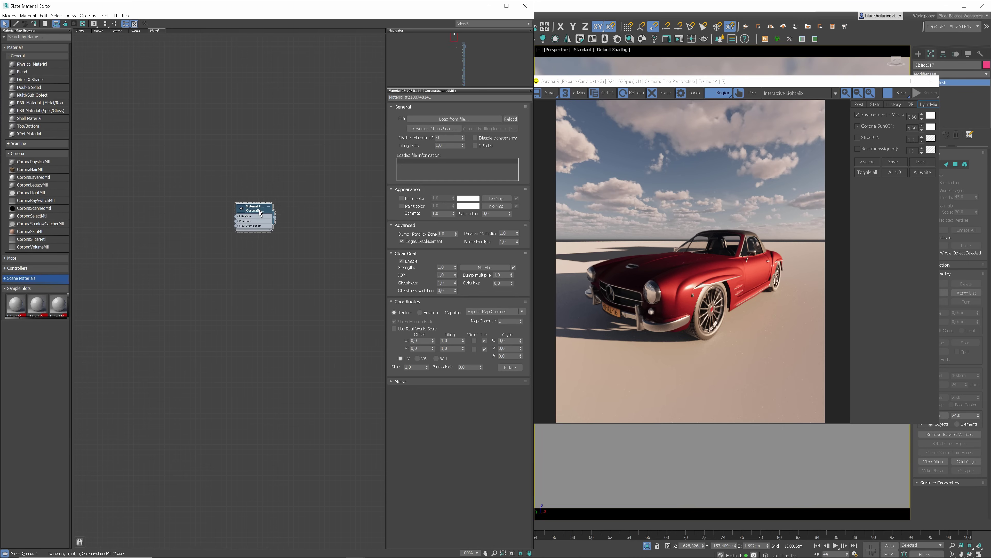
scroll(261, 218, "up", 3)
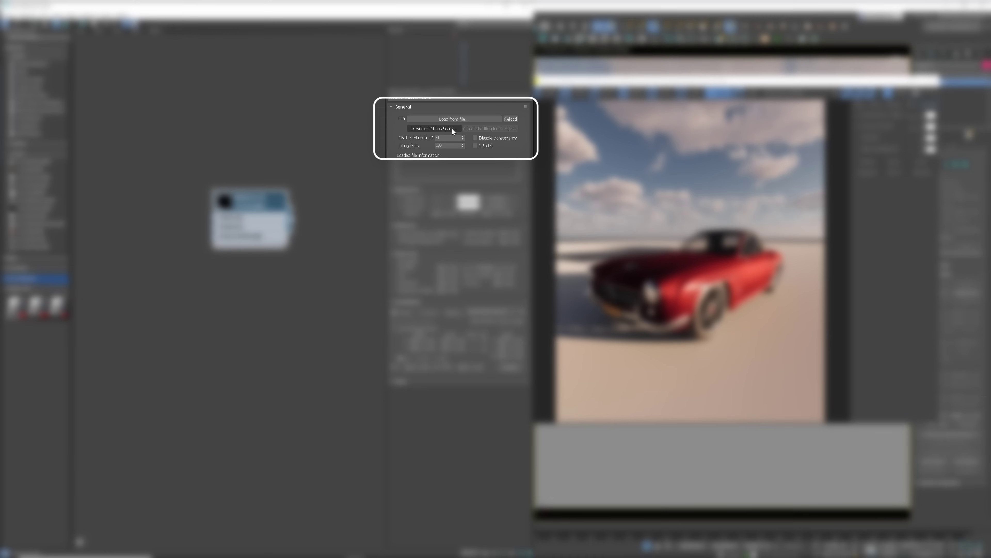
- Switch to the Chaos Scans download page, browse the materials, and try the Lime color filter before clearing it
left_click(450, 129)
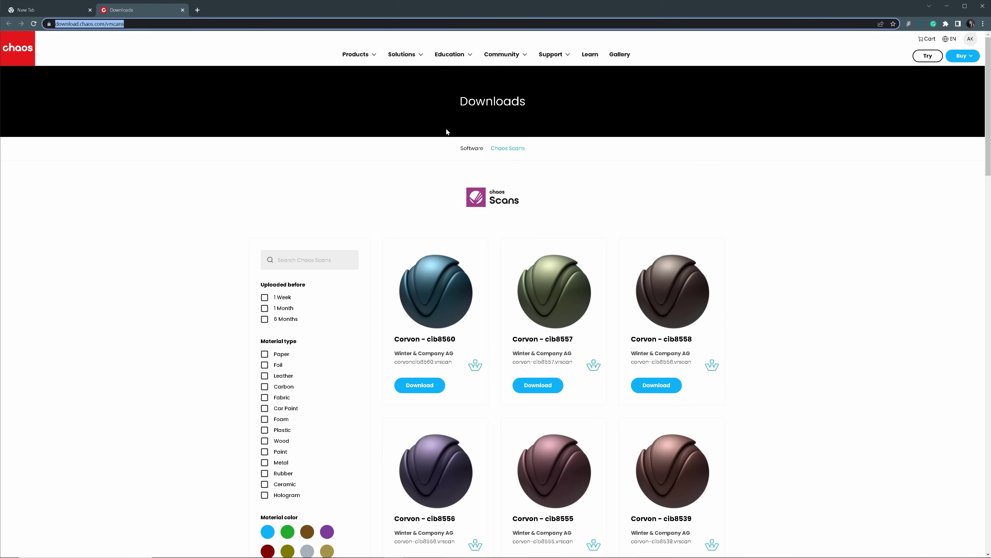
scroll(792, 267, "down", 5)
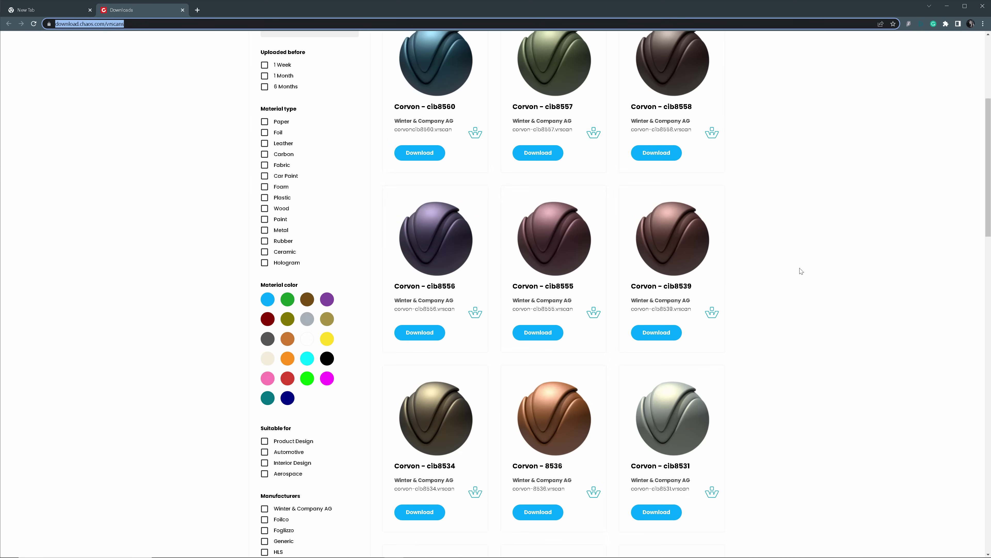
scroll(801, 271, "down", 5)
scroll(536, 302, "up", 4)
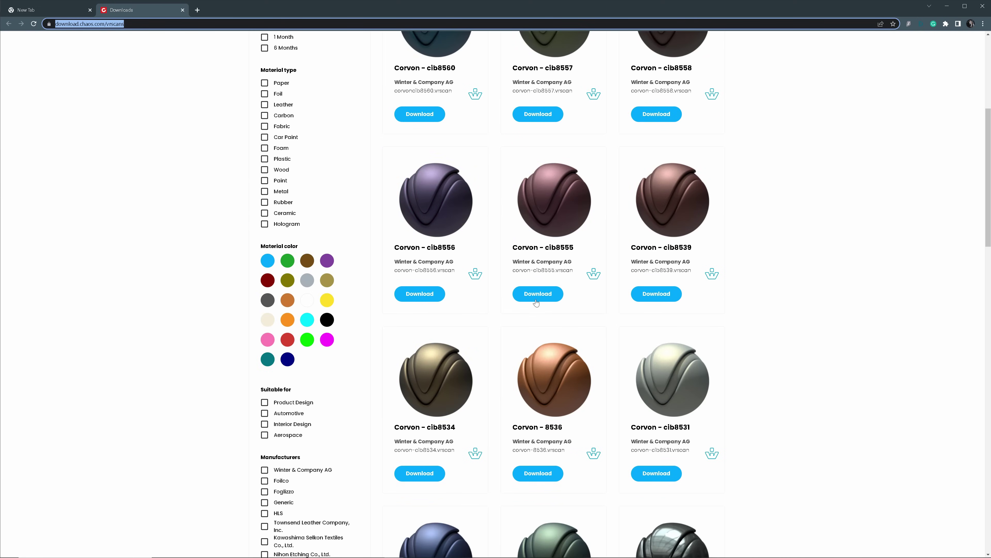
left_click(307, 346)
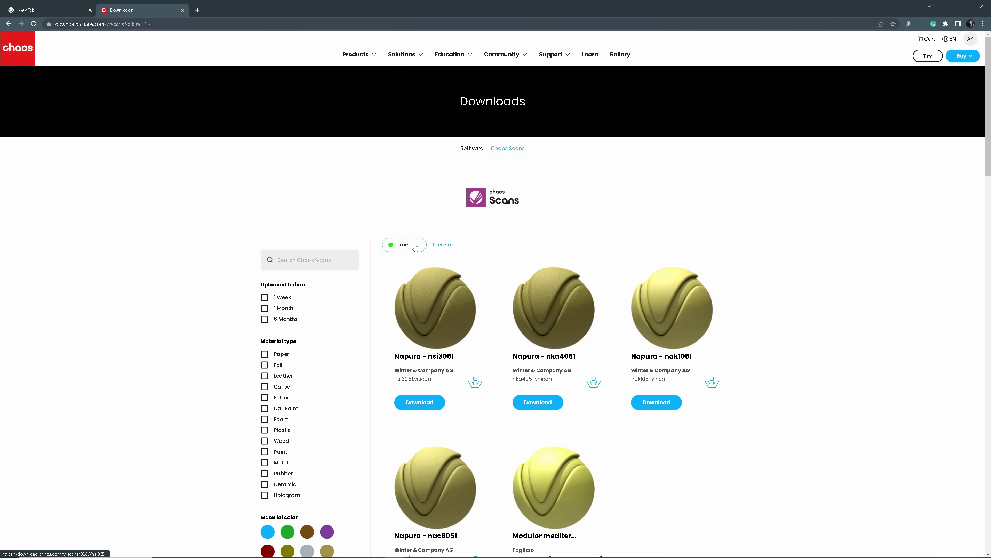
left_click(415, 246)
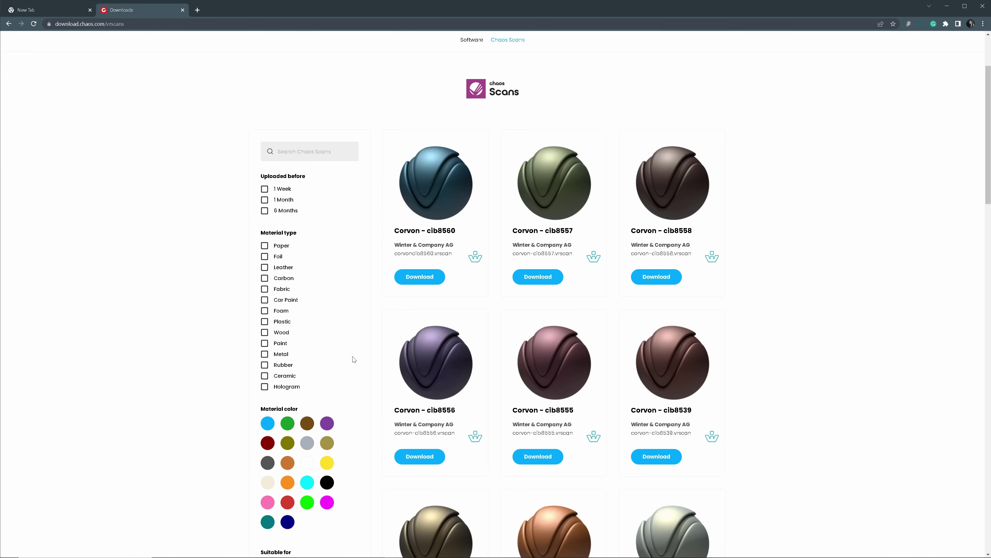
- Filter the scans by the Car Paint material type and preview Carpaint blue 25 at full size
left_click(265, 302)
left_click(455, 174)
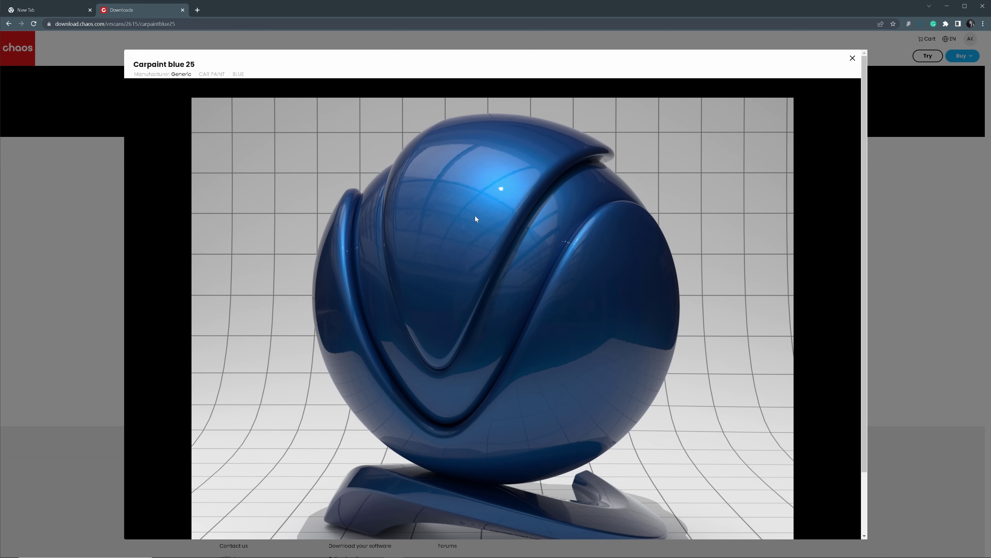
left_click(854, 58)
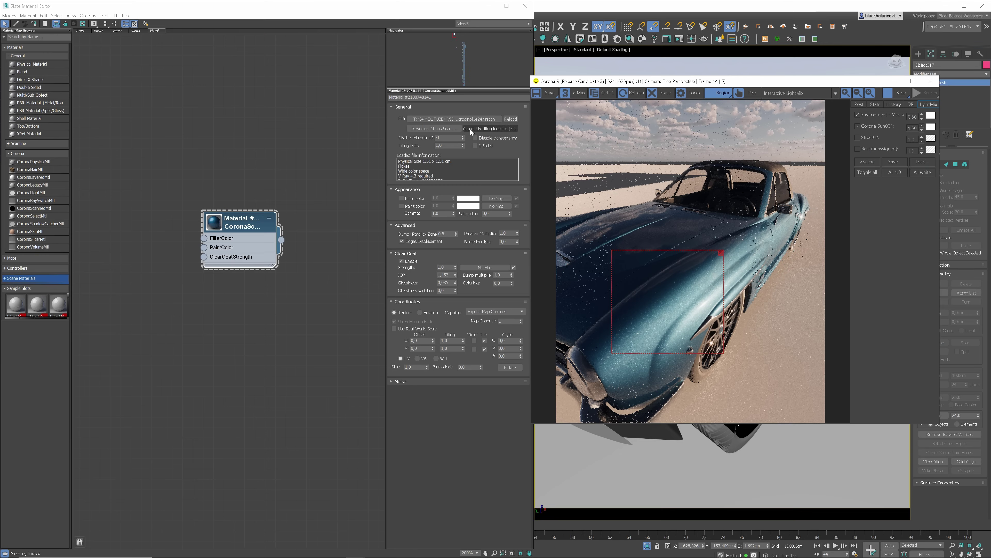
- Adjust the scanned material's UV tiling to the car body, accepting the non-orthogonal directions, and remove the render region
left_click_drag(654, 284, 712, 285)
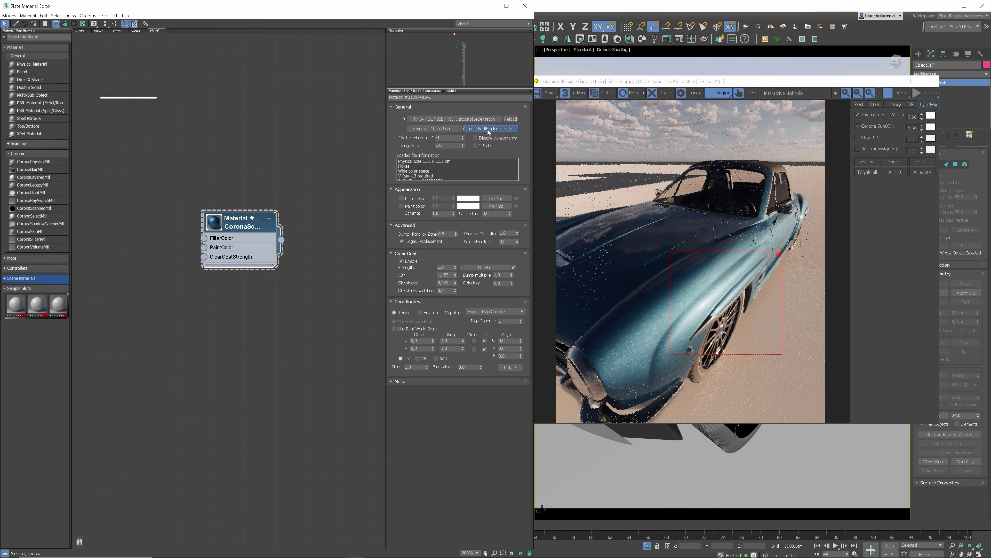
left_click(660, 347)
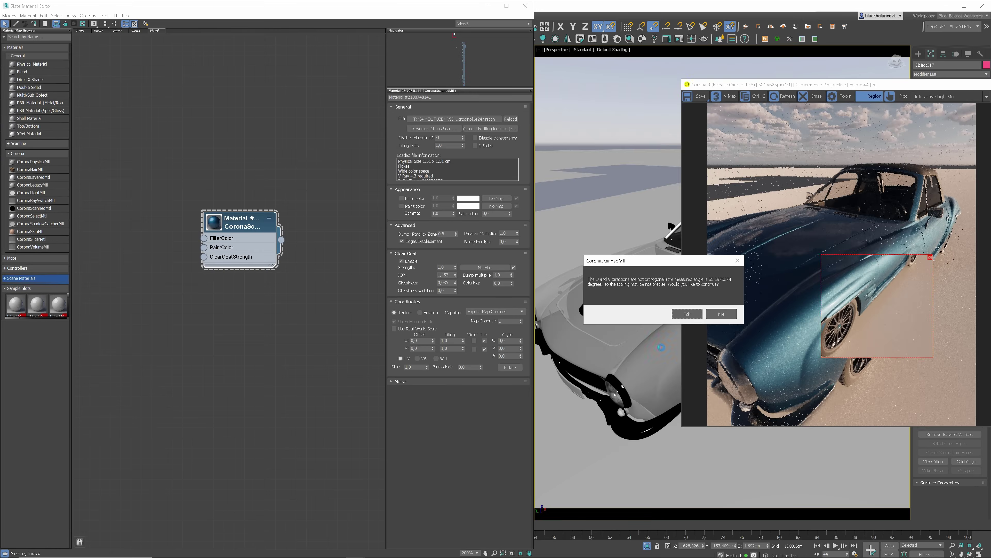
left_click(688, 314)
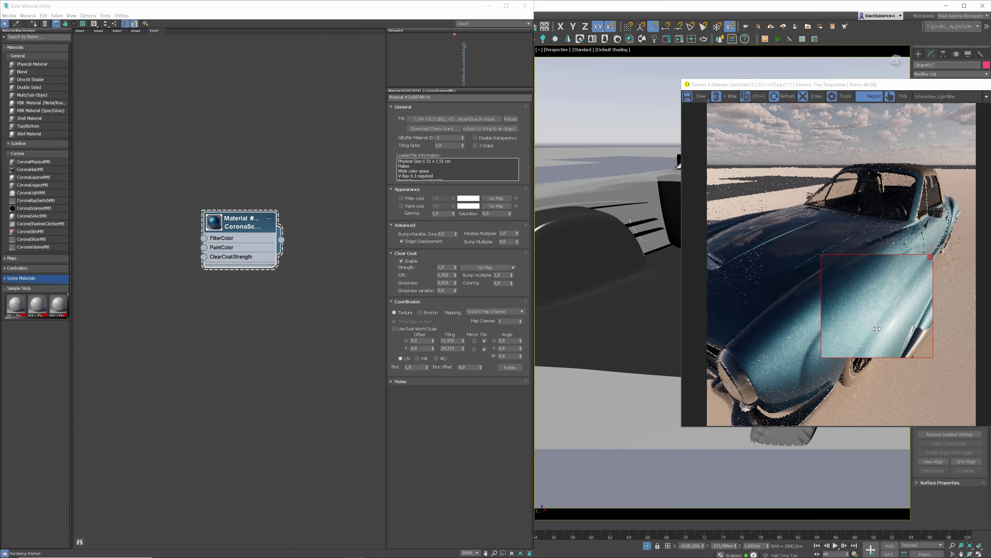
left_click_drag(877, 328, 871, 339)
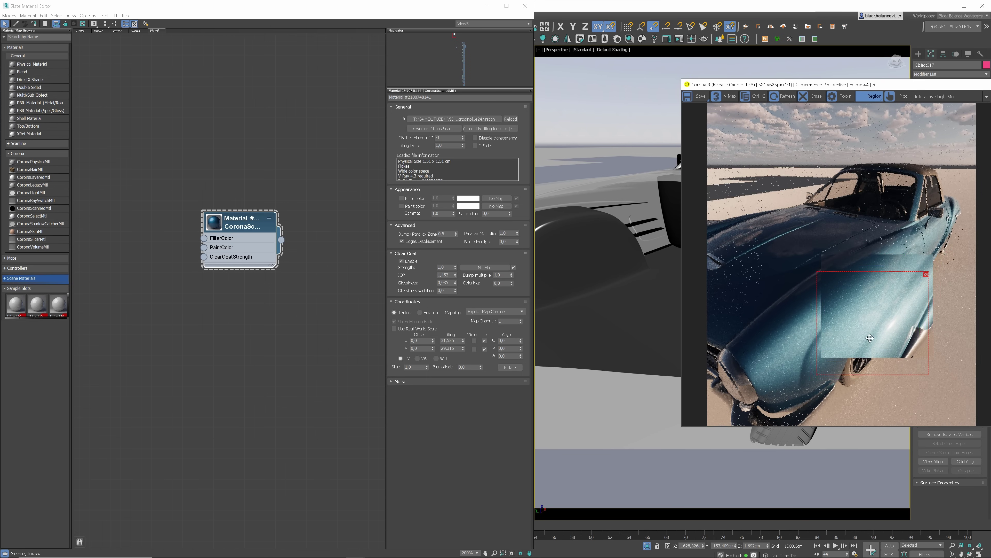
left_click(925, 270)
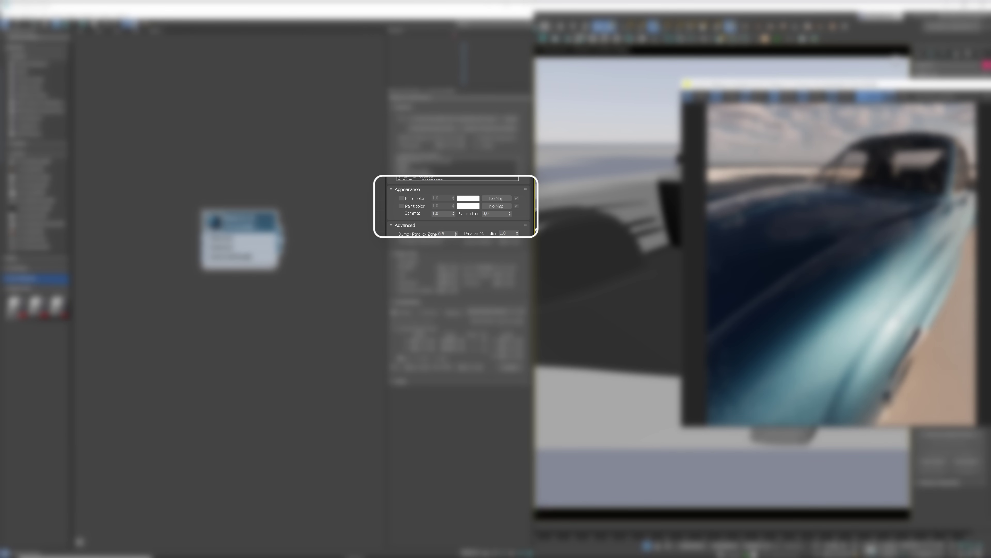
- Enable the scanned material's paint color and set it to a dark green
left_click(401, 205)
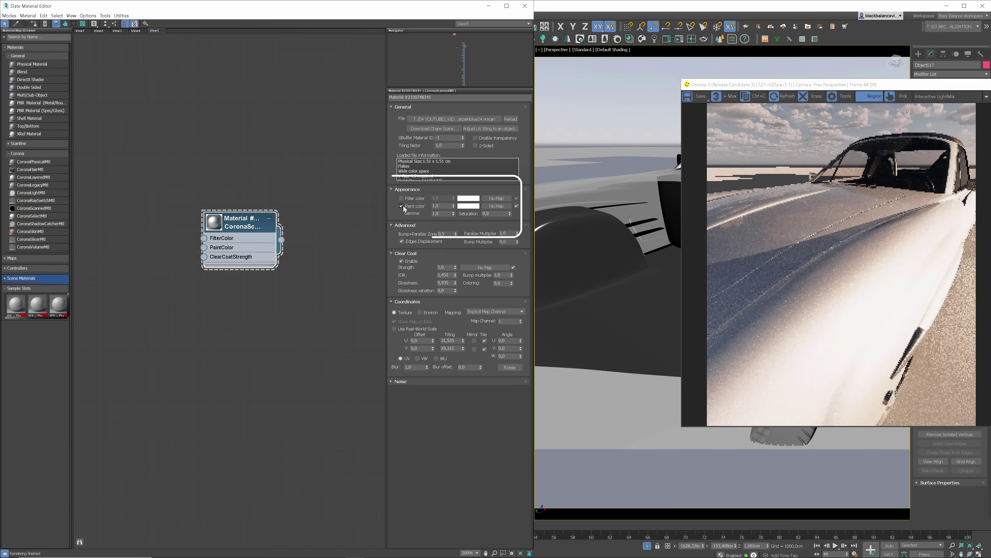
left_click(470, 206)
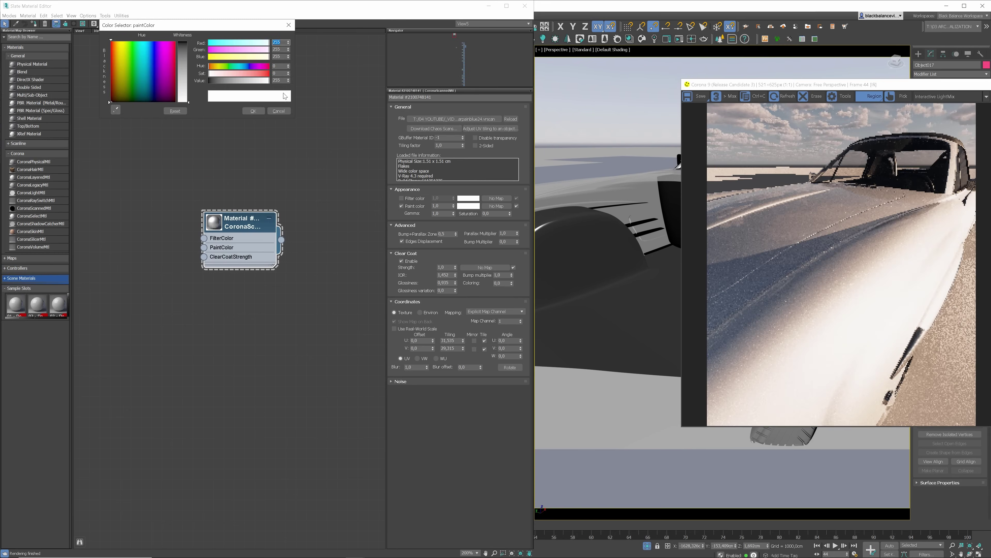
left_click(262, 67)
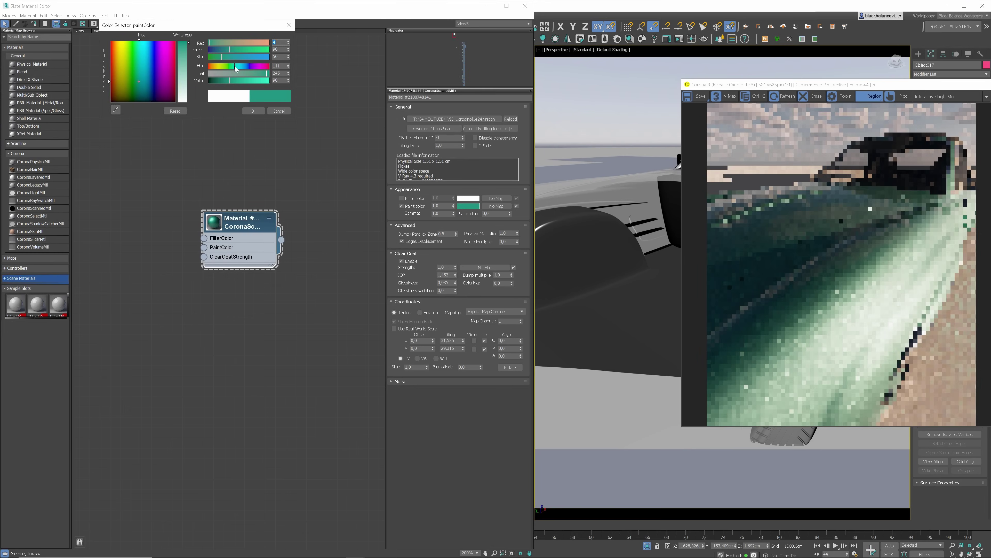
left_click(220, 80)
left_click(900, 88)
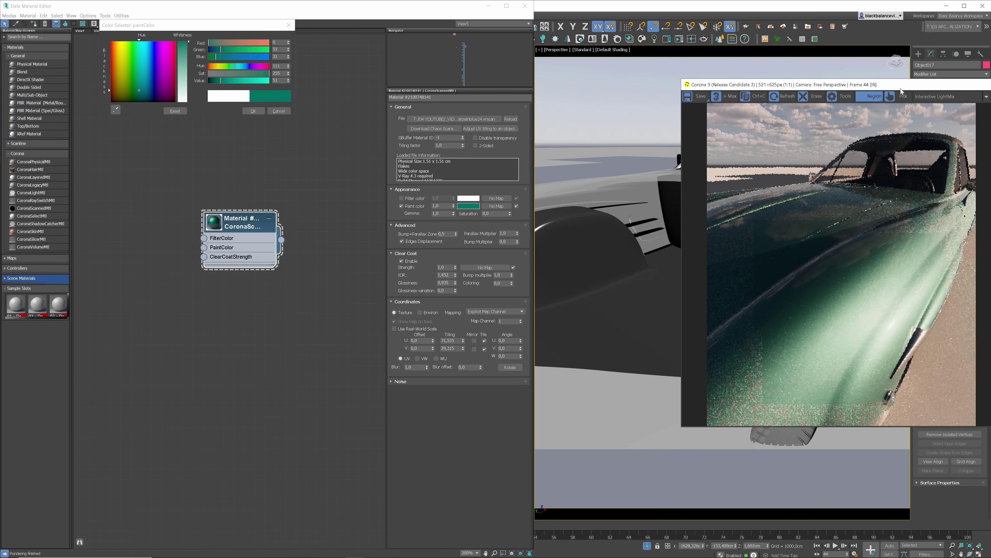
left_click(251, 110)
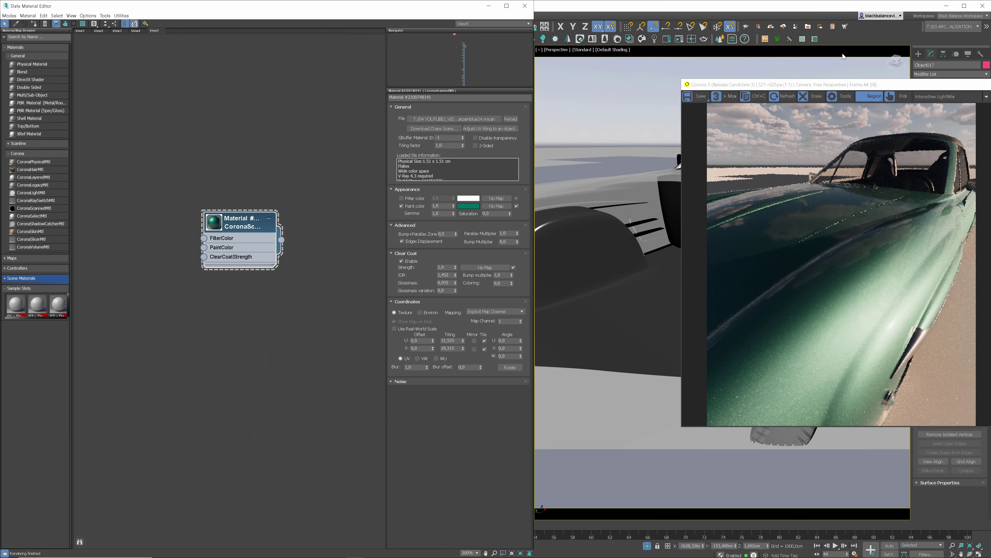
- Examine the repainted car from a higher front angle in the interactive render, shifting the render region across the body
left_click_drag(824, 87, 316, 83)
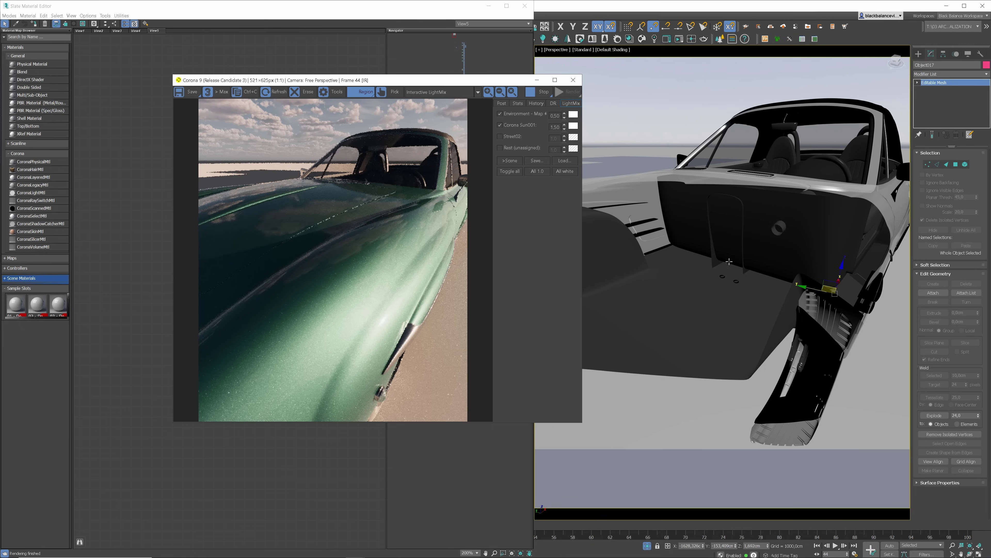
scroll(751, 251, "down", 5)
mouse_move(751, 251)
middle_mouse_down("alt")
mouse_move(714, 241)
mouse_move(781, 262)
mouse_move(763, 255)
middle_mouse_up("alt")
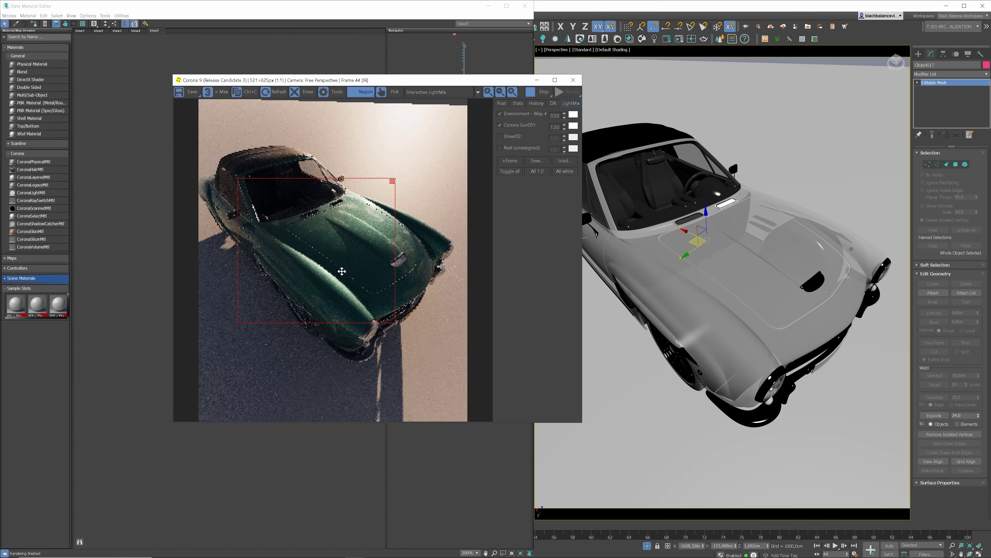
left_click_drag(342, 271, 370, 222)
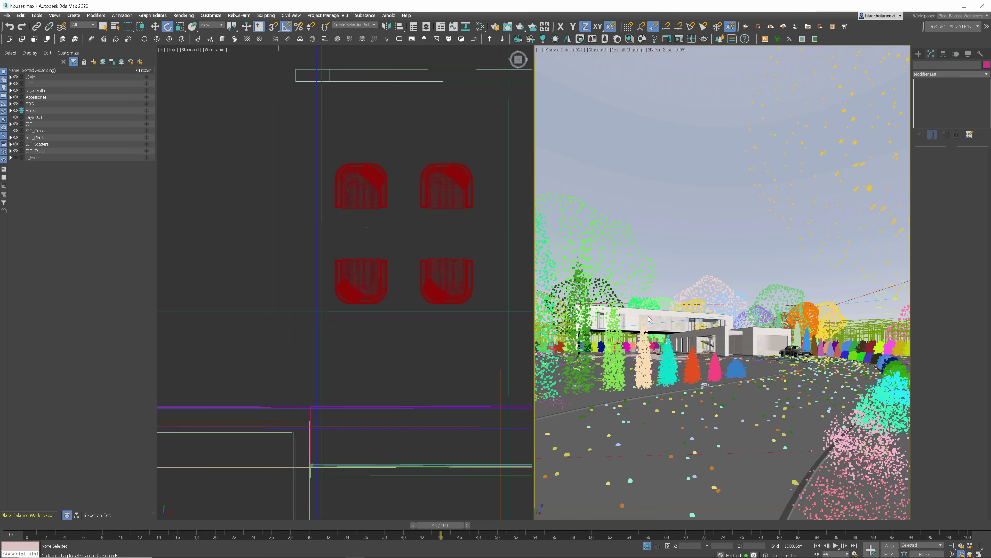
- Stop the armchair's interactive render and close the frame buffer
scroll(646, 352, "up", 20)
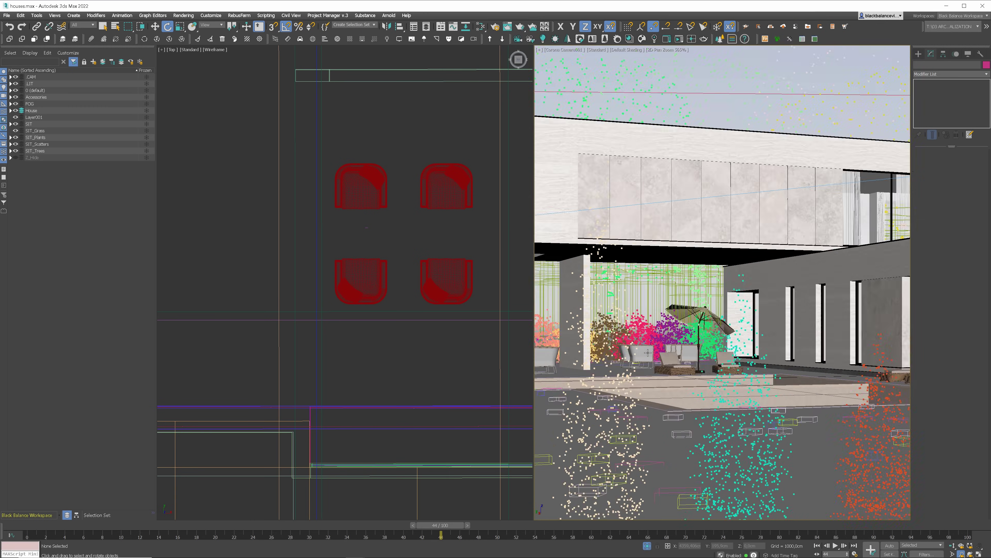
scroll(646, 352, "up", 4)
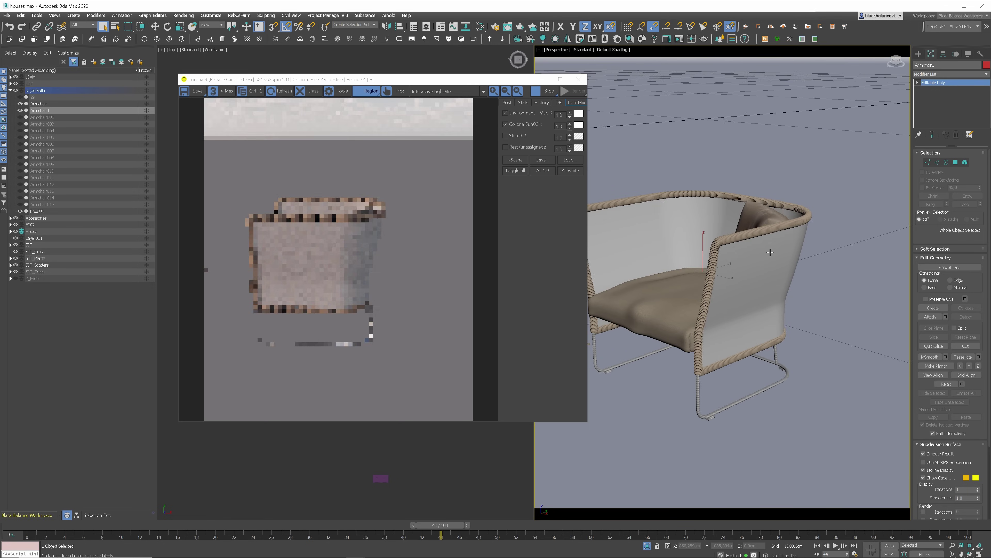
left_click(551, 92)
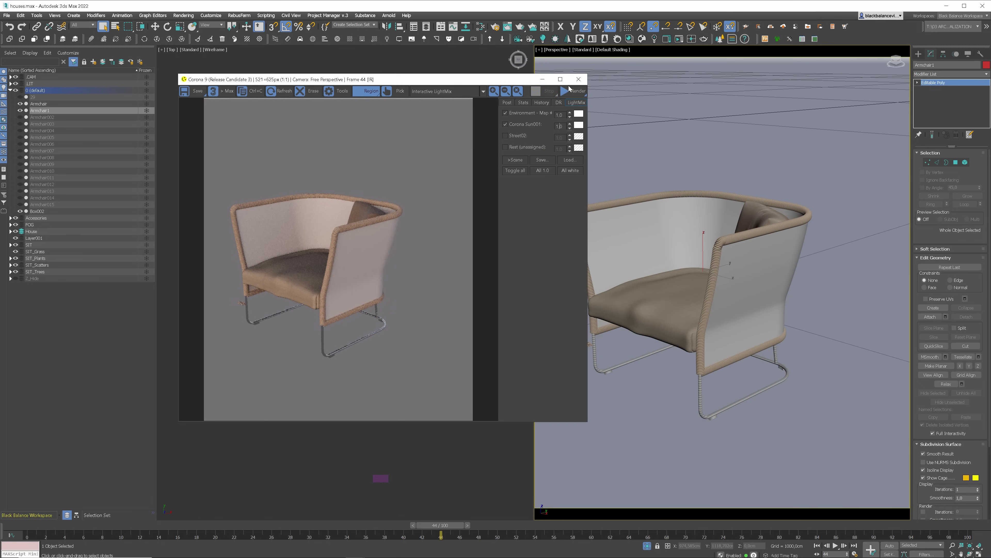
left_click(579, 79)
- Select the small woven wicker piece in front of the armchair and display it shaded and framed
left_click(380, 477)
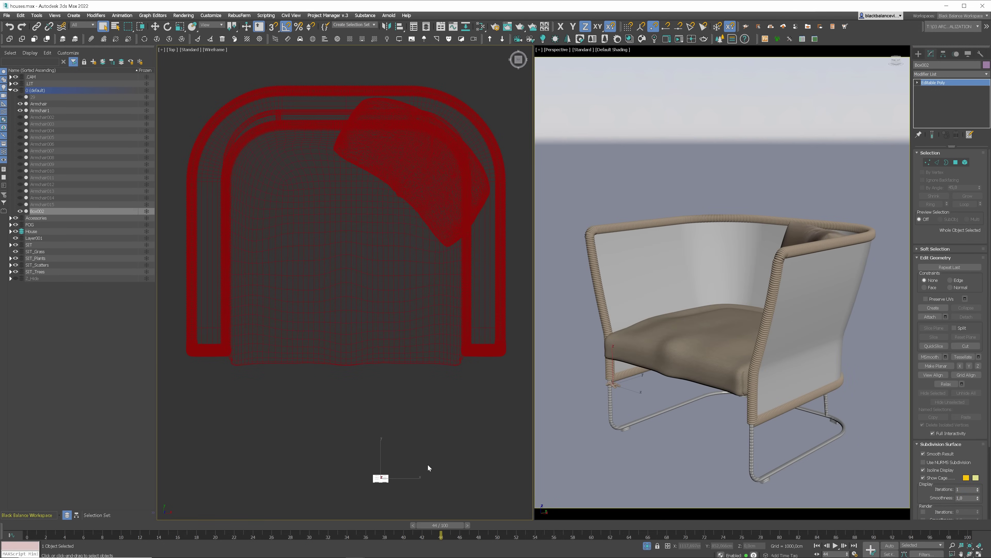
middle_click_drag(427, 464, 428, 422)
key("F3")
key("z")
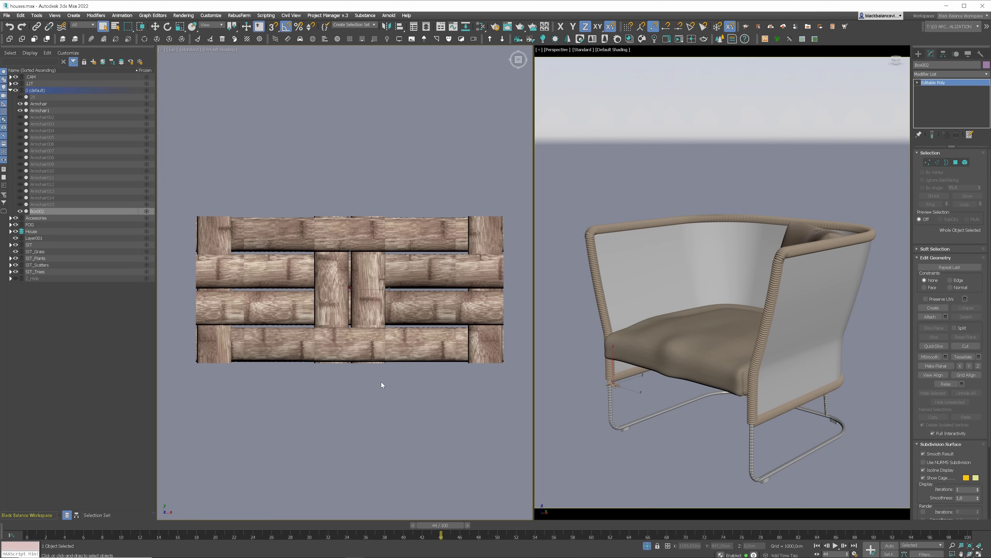
scroll(393, 347, "down", 3)
middle_click_drag(392, 347, 410, 324, "alt")
- Clone the wicker piece along X, snapping the copy to the original's end
key("t")
key("w")
left_click_drag(293, 323, 446, 323, "shift")
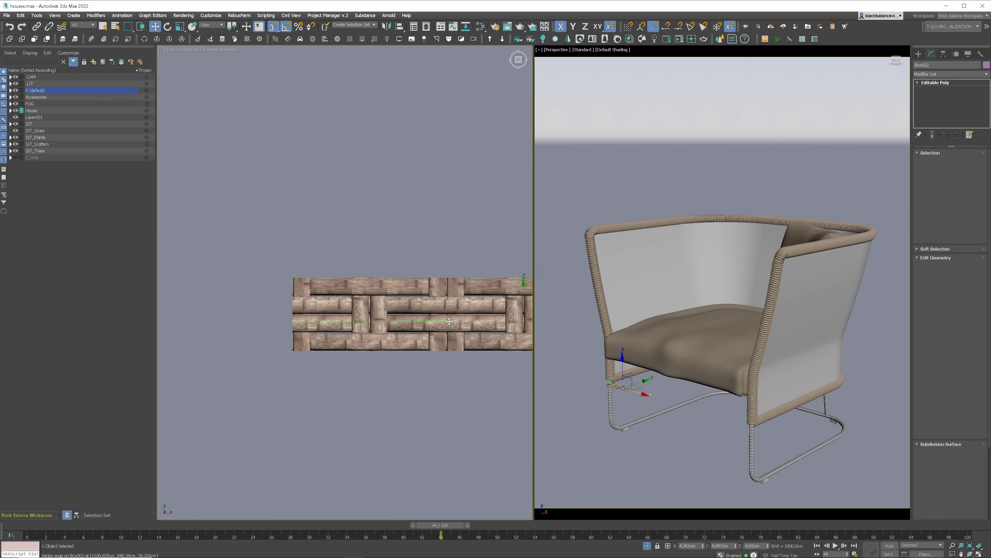
key("Return")
- Select both wicker pieces and clone them along Y as an adjoining second row
mouse_move(449, 312)
middle_mouse_down("alt")
mouse_move(459, 268)
mouse_move(471, 287)
middle_mouse_up("alt")
mouse_move(471, 287)
middle_mouse_down()
mouse_move(356, 287)
mouse_move(320, 305)
middle_mouse_up()
left_click(310, 230, "ctrl")
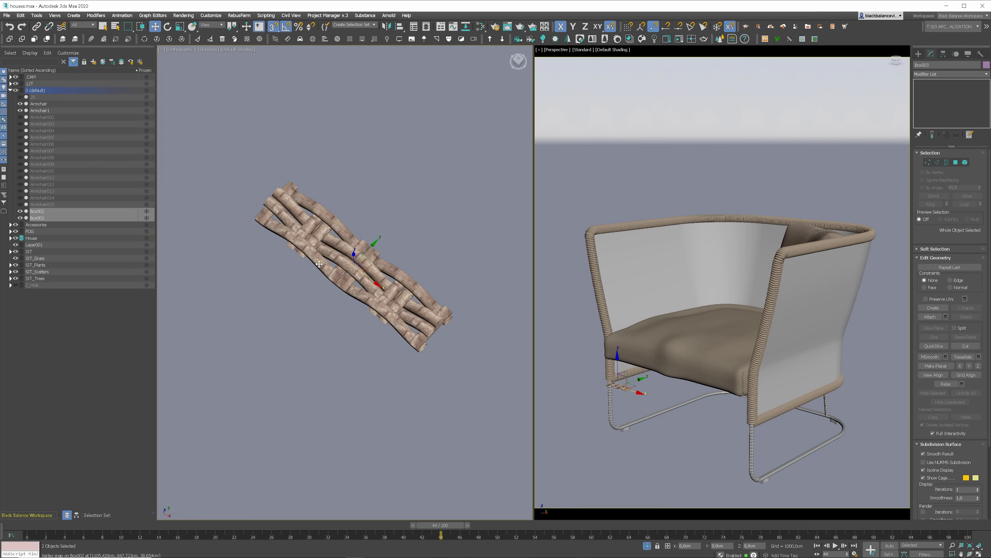
mouse_move(370, 248)
left_mouse_down("shift")
mouse_move(322, 298)
mouse_move(364, 221)
left_mouse_up("shift")
key("Return")
key("t")
middle_click_drag(367, 258, 396, 227, "alt")
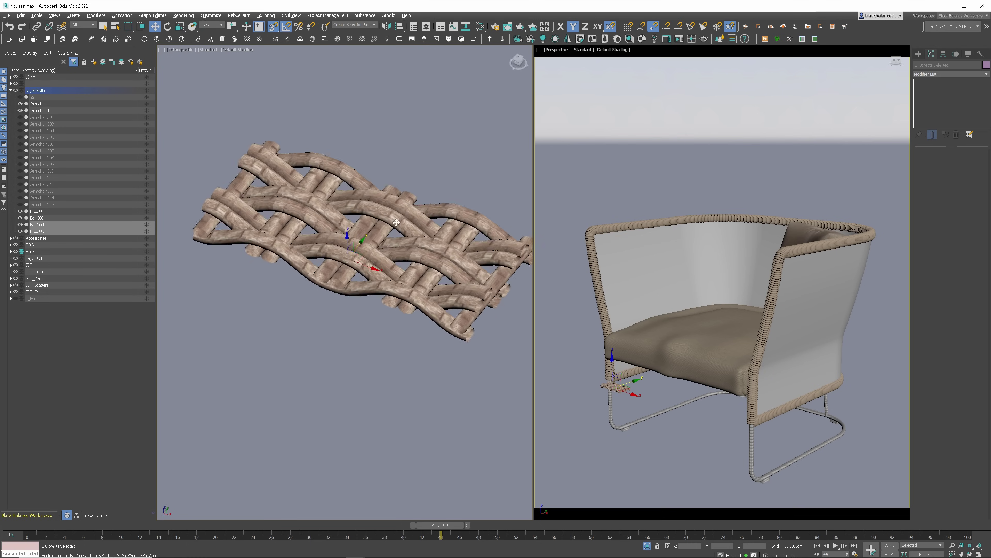
- Select all four wicker pieces and clone them along X to extend the two-row weave
scroll(398, 237, "down", 3)
left_click_drag(473, 183, 273, 292)
left_click_drag(396, 240, 570, 277, "shift")
key("Return")
middle_click_drag(473, 279, 371, 281)
left_click_drag(369, 281, 346, 275)
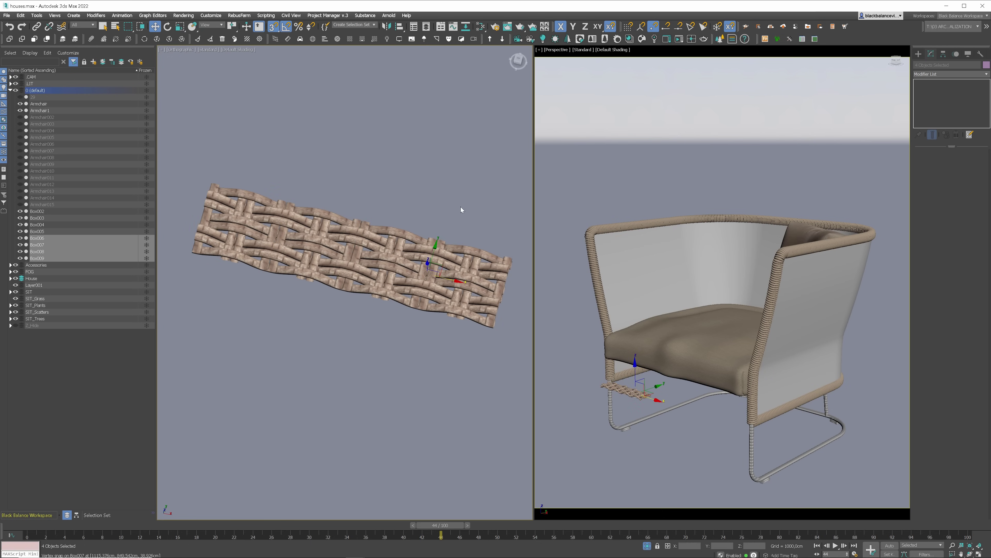
- Select all eight wicker pieces and clone them along Y, snapping the copies into a four-row patch
left_click_drag(461, 209, 269, 277)
left_click_drag(359, 227, 331, 326, "shift")
key("Return")
left_click_drag(408, 339, 417, 307)
mouse_move(418, 307)
middle_mouse_down("alt")
mouse_move(332, 270)
mouse_move(415, 315)
middle_mouse_up("alt")
- Delete all the wicker copies, keeping only the original corner piece, and frame that piece
left_click_drag(491, 182, 250, 401)
key("F4")
left_click(259, 199, "alt")
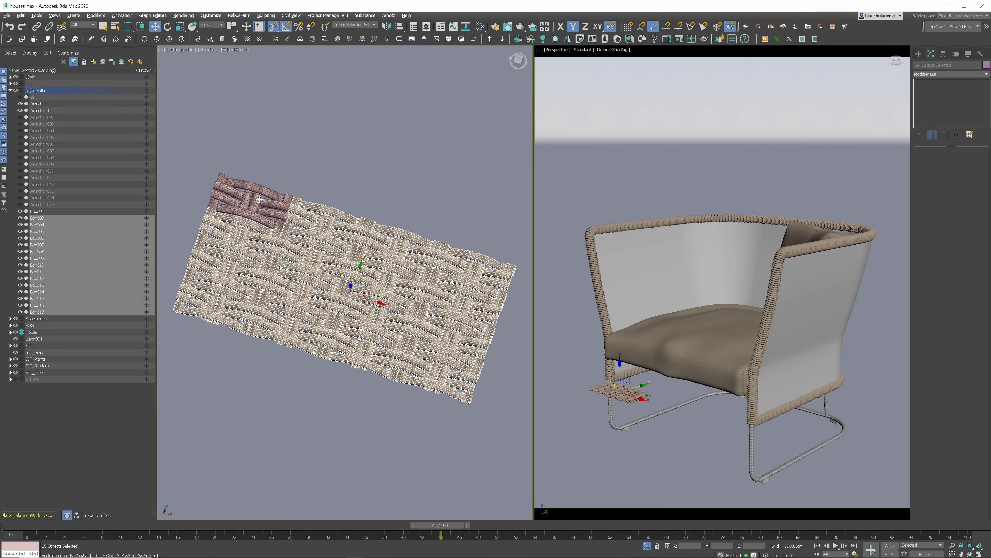
key("Delete")
left_click(249, 204)
key("z")
- Add a CoronaPatternMod modifier to the armchair's shell and pick the woven wicker piece as its pattern node
left_click(819, 309)
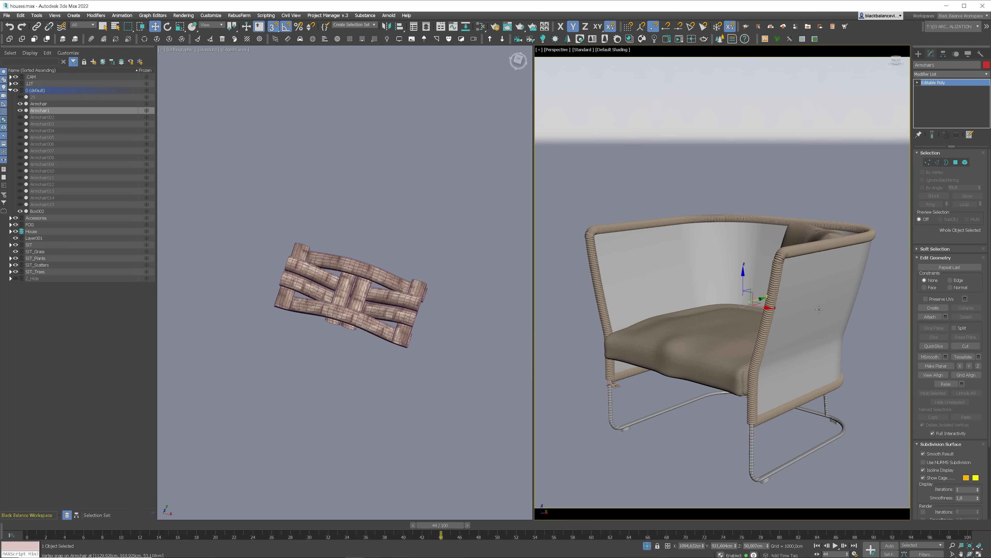
left_click(987, 74)
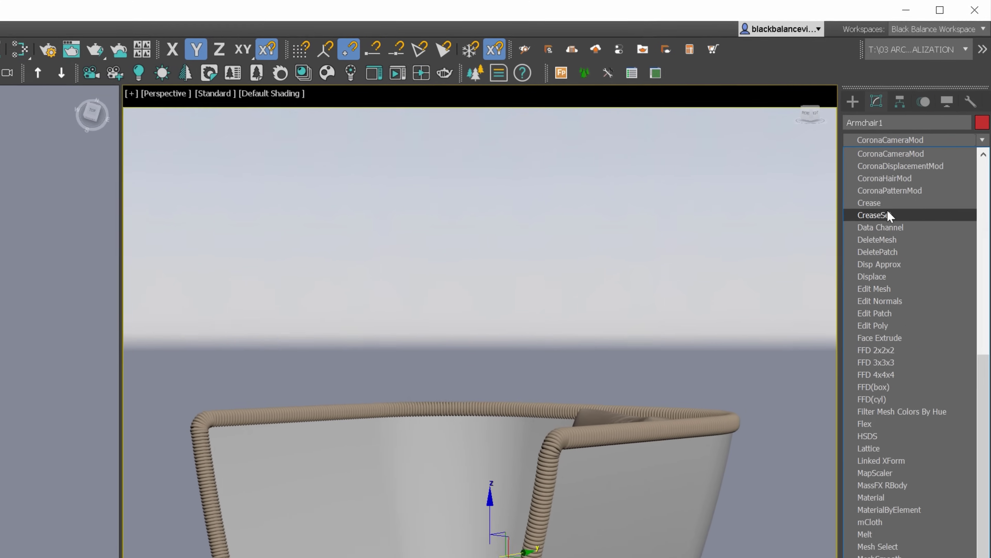
left_click(939, 201)
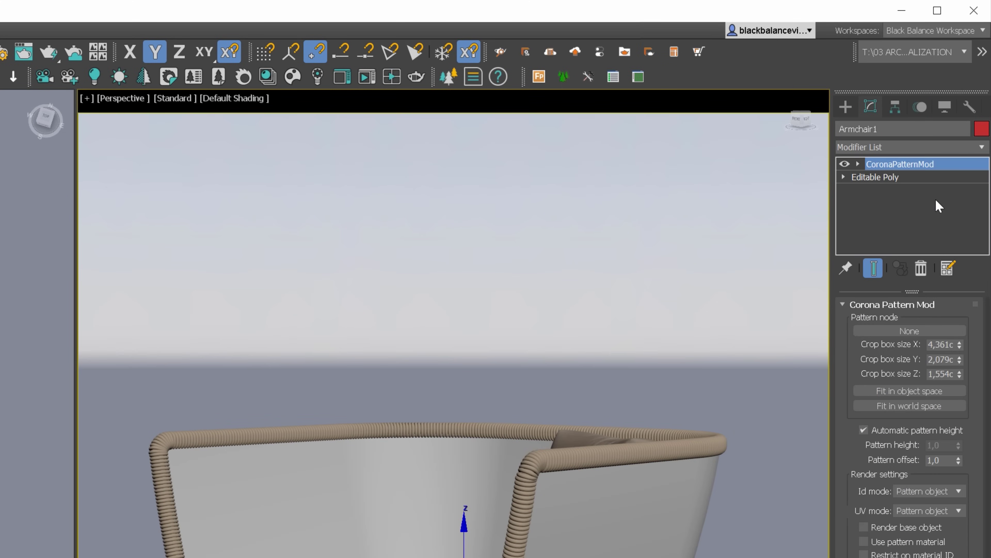
left_click(932, 332)
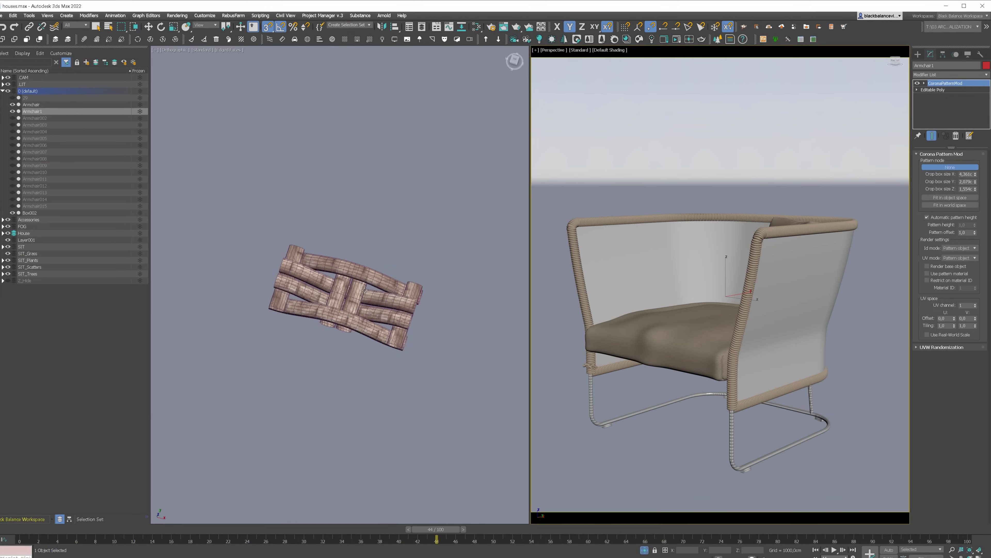
left_click(364, 291)
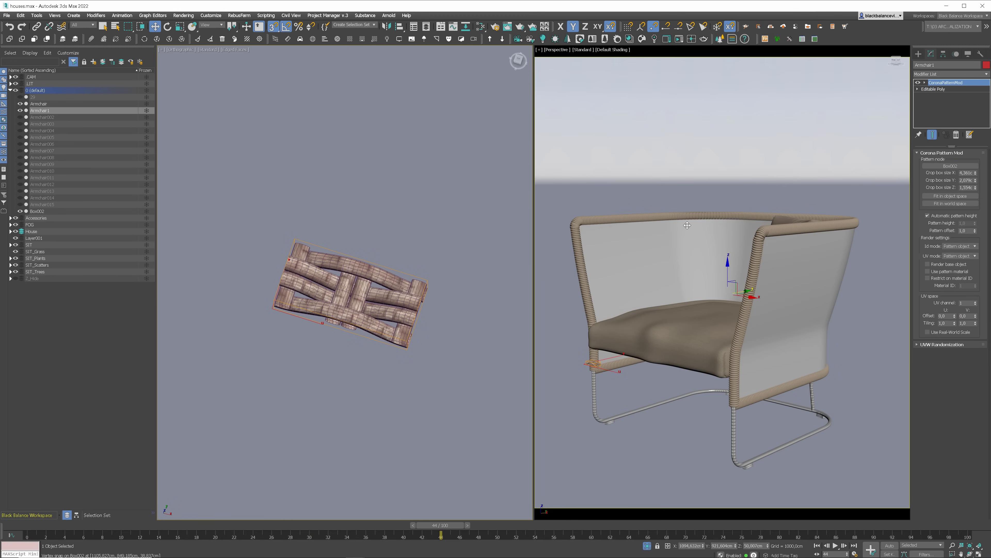
- Show the armchair in the Corona frame buffer and set the pattern's UV tiling to U 5 and V 7
right_click(689, 200)
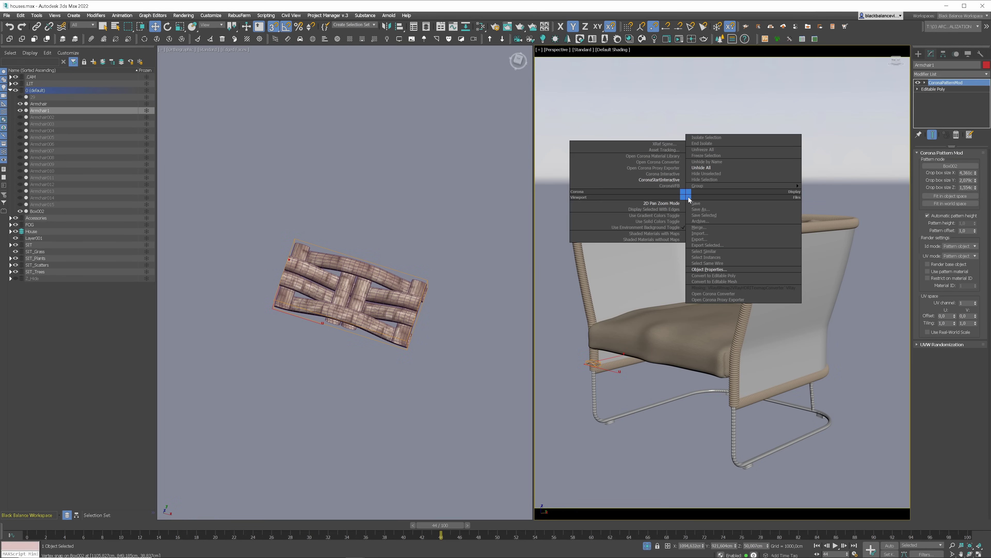
left_click(668, 185)
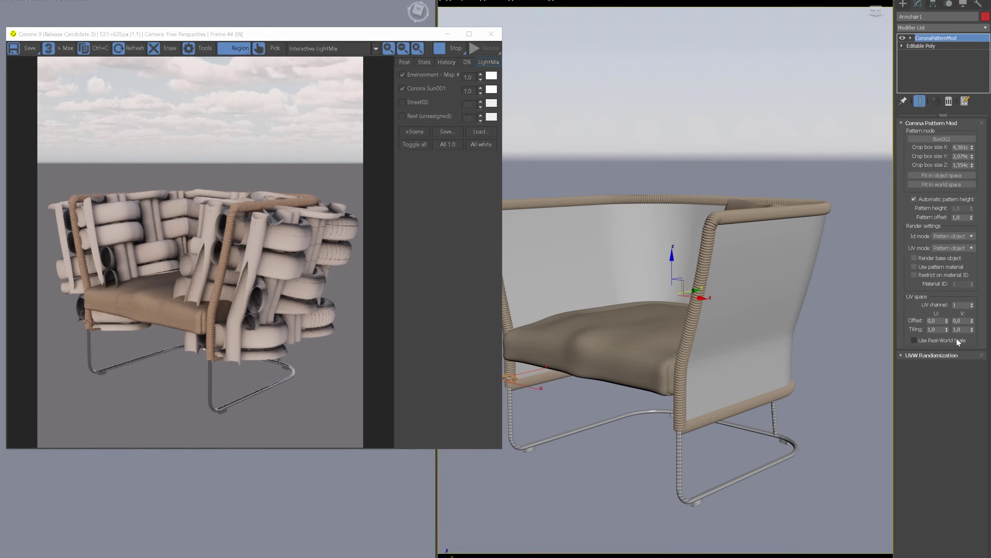
left_click(946, 323)
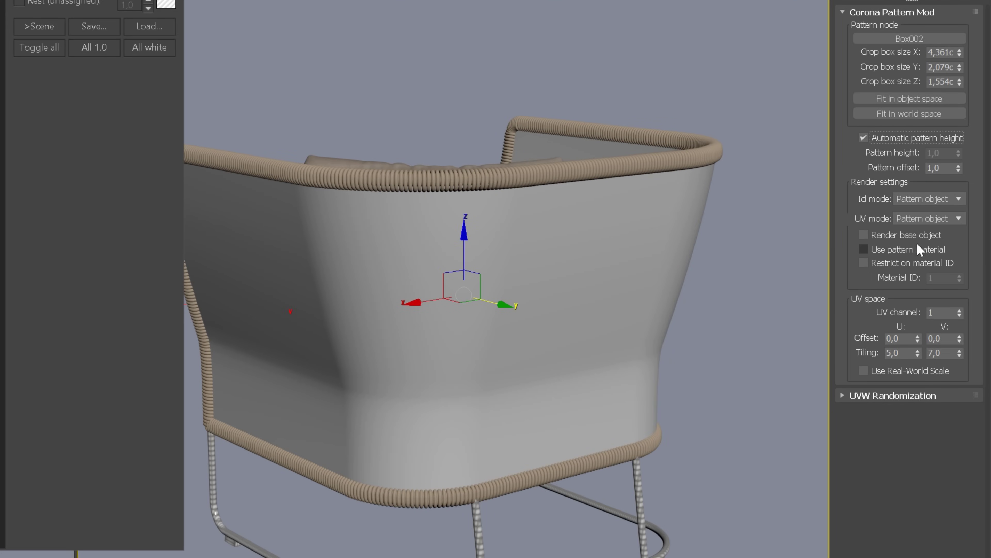
- Make the wicker pattern use its own material and set its UV tiling to U 15 and V 20
left_click(865, 248)
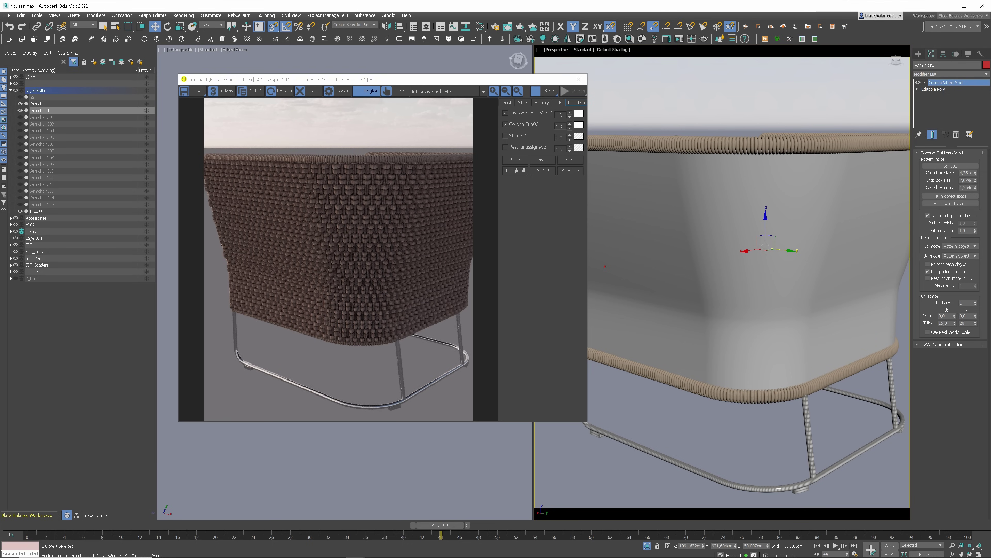
key("Tab")
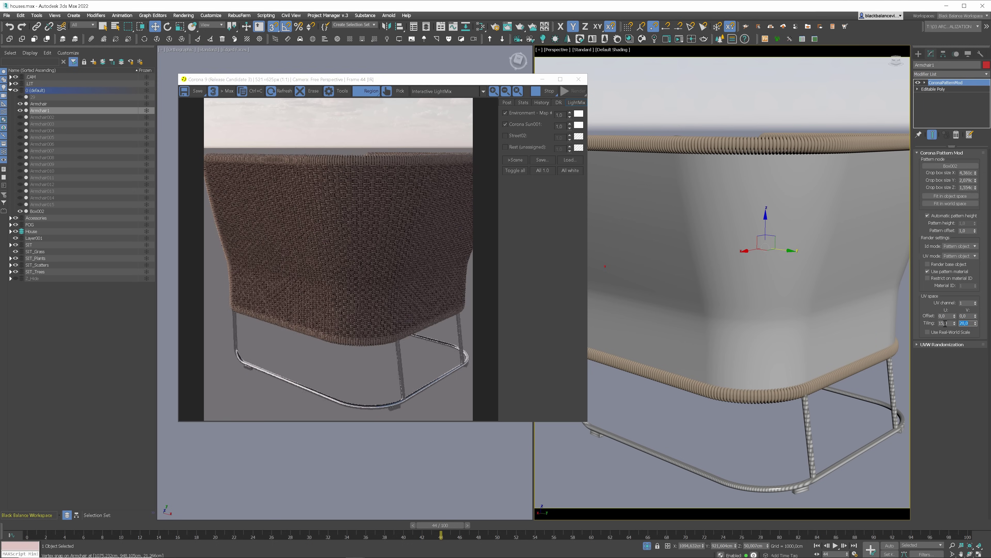
middle_click_drag(759, 256, 714, 260, "alt")
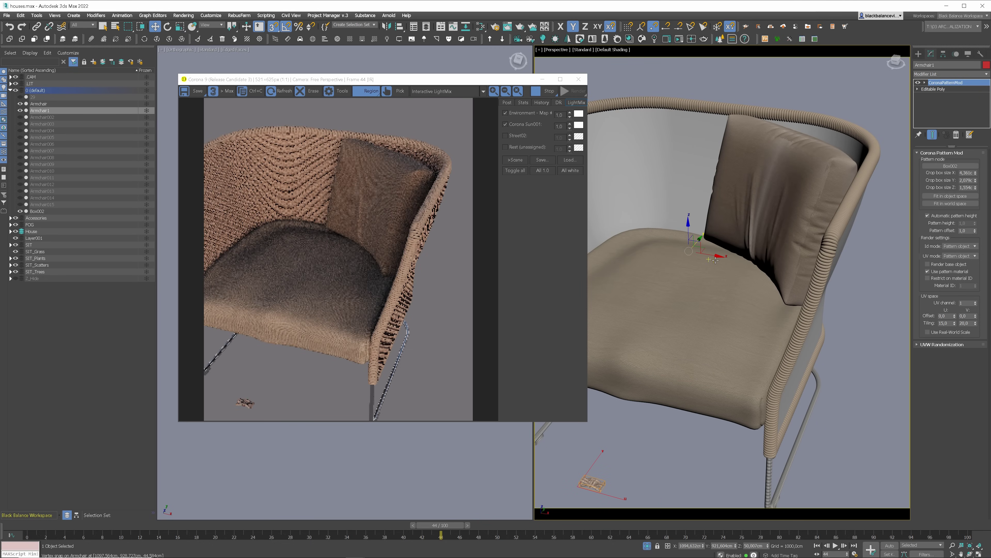
middle_click_drag(763, 259, 625, 244, "alt")
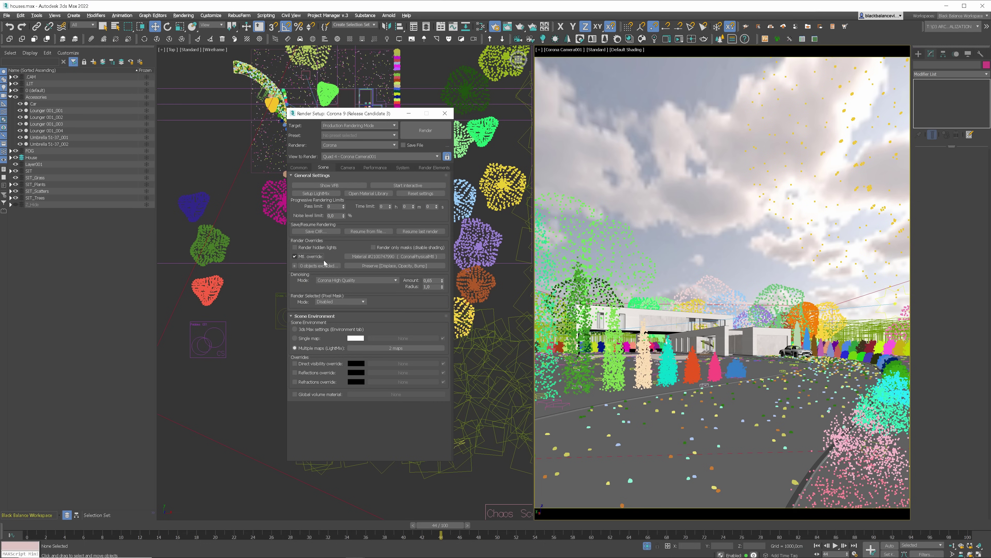
- Open the preserve options of the material override in the render setup
left_click(365, 266)
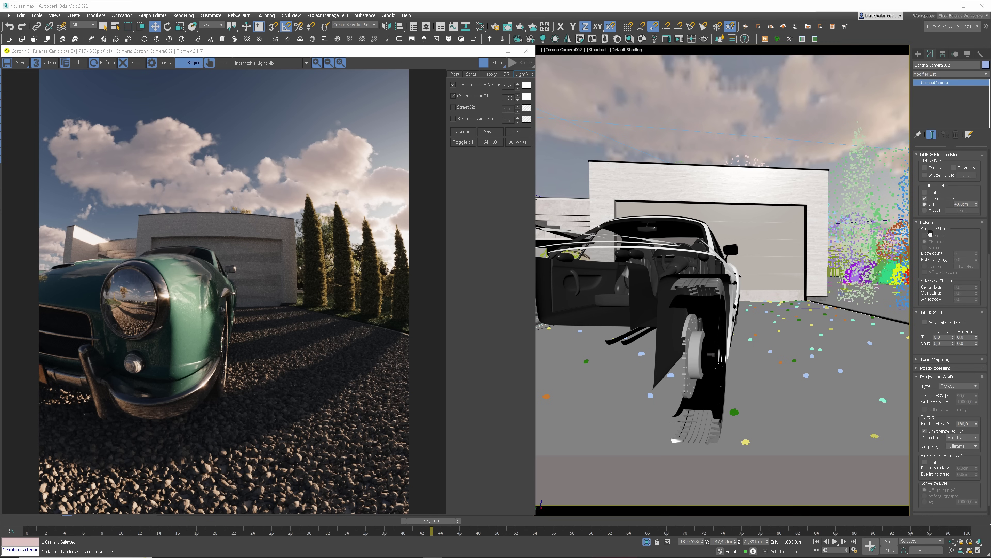
- Enable depth of field on the fisheye Corona camera facing the green car
left_click(925, 192)
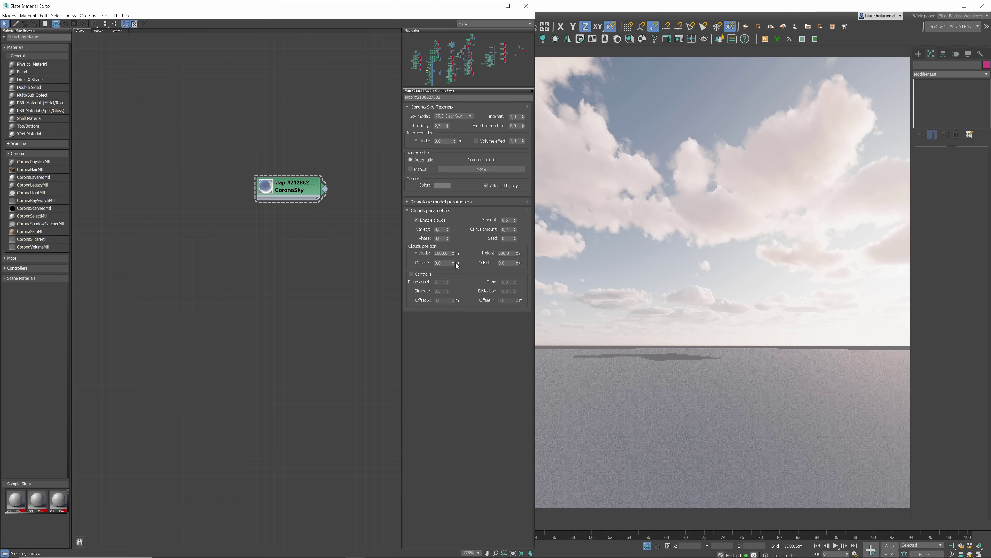
- Try shifting the Corona Sky clouds along X and adjusting the cirrus amount, and undo both changes
left_click_drag(453, 260, 457, 79)
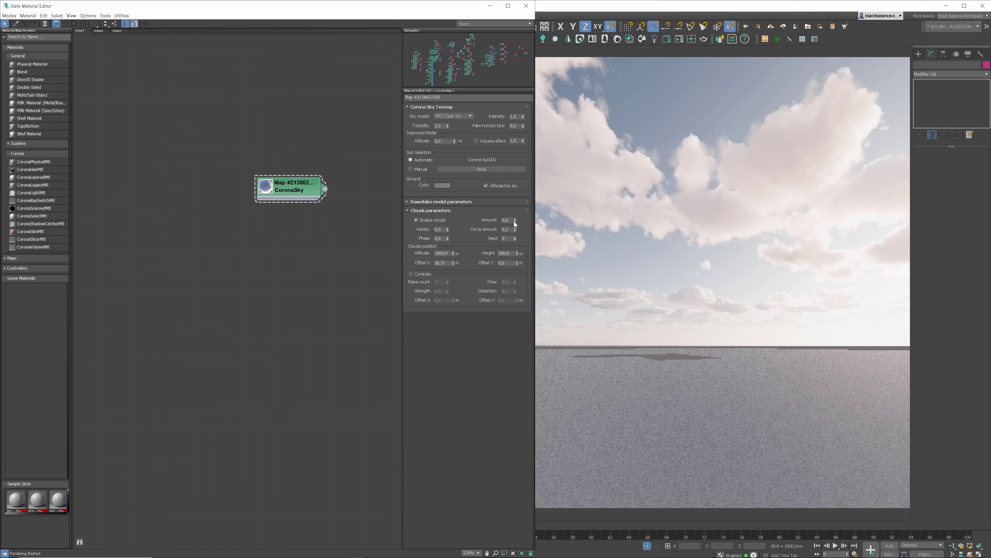
left_click_drag(516, 229, 516, 230)
key("ctrl+z")
key("ctrl+z")
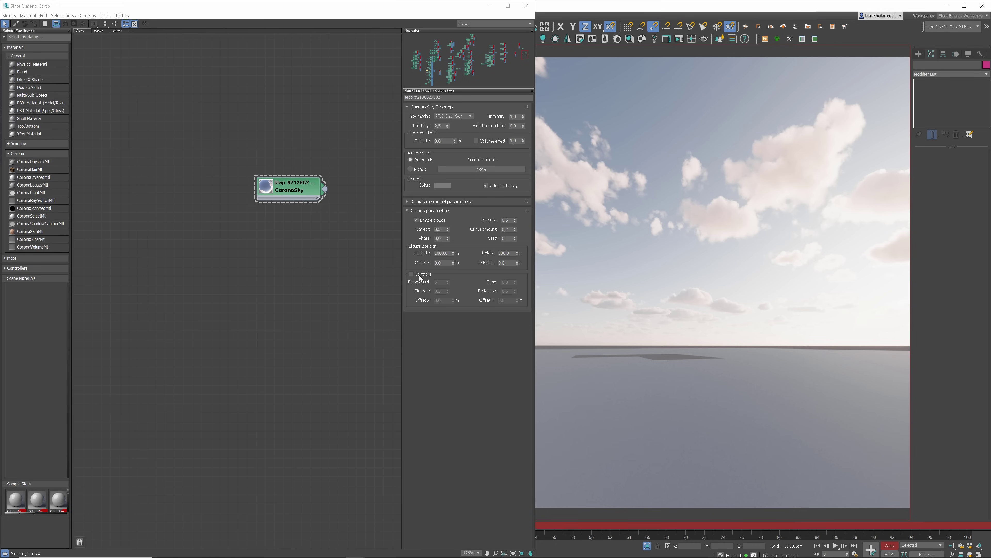
- Enable the sky's contrails and set the starting cloud amount to 0.4 and cirrus amount to 0.7
double_click(509, 220)
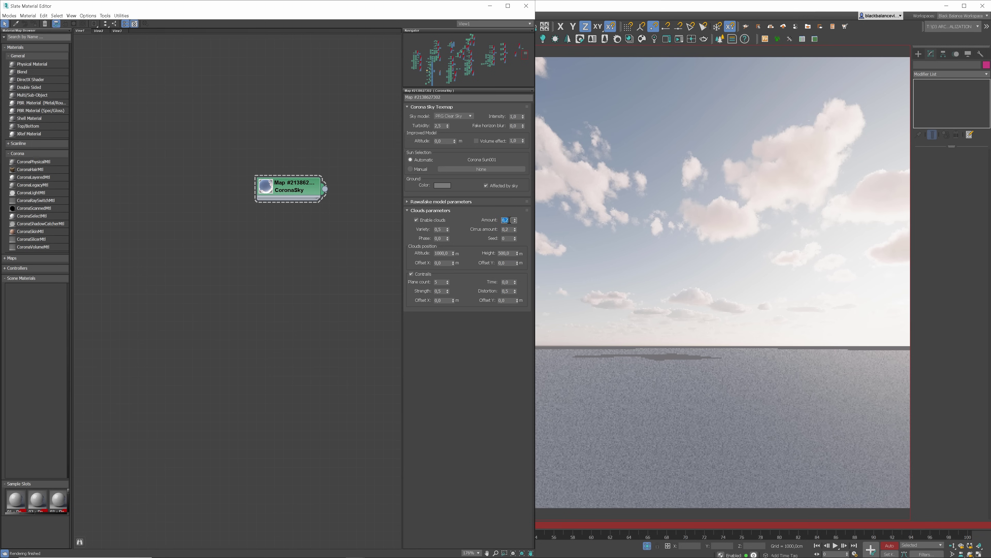
type(",4")
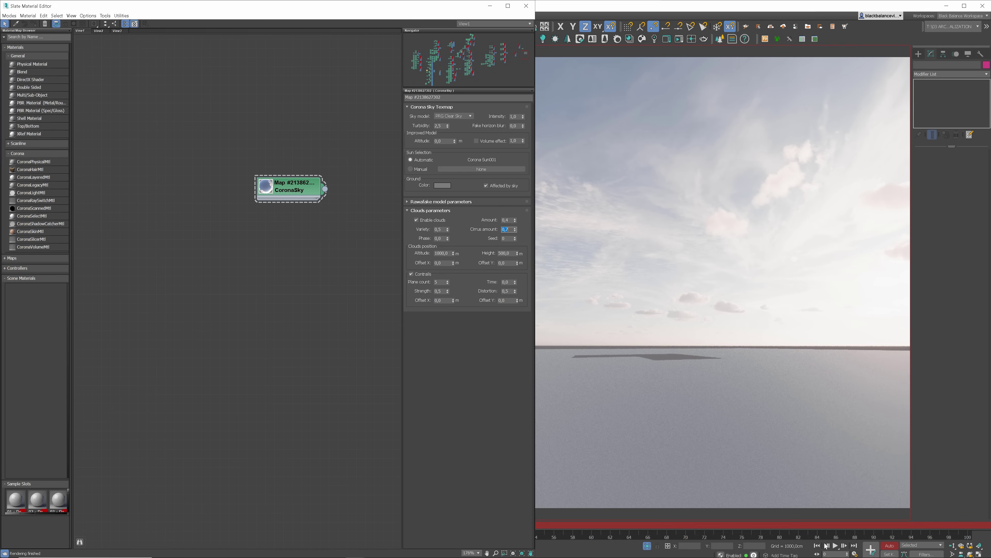
- At frame 100, key the contrail time at 20 and the cloud amount at 0.7
left_click(853, 546)
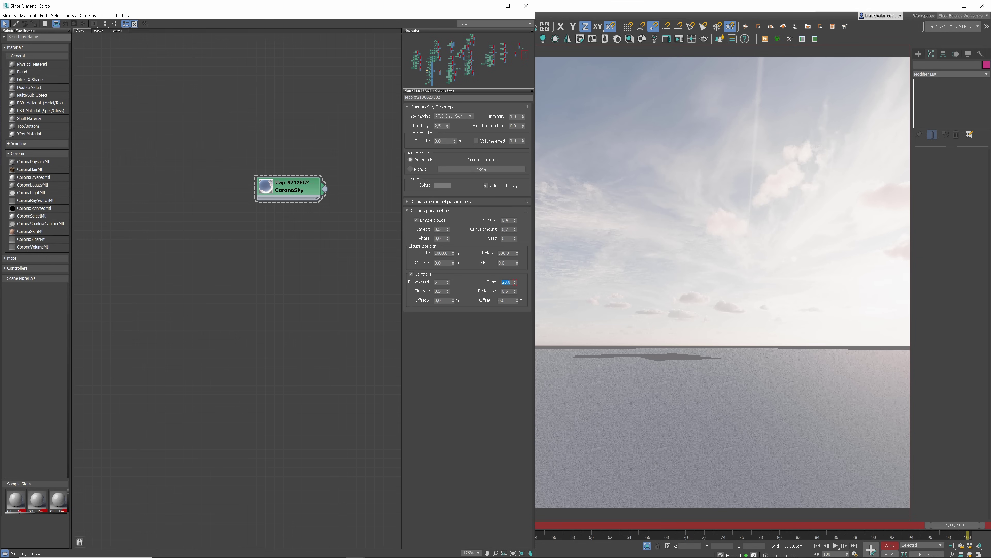
left_click(511, 220)
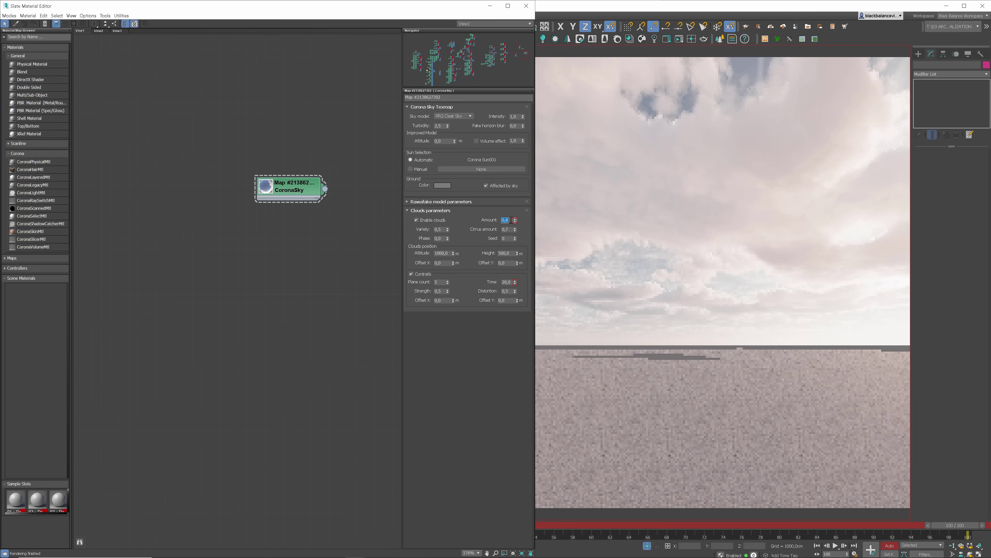
type(",7")
key("Return")
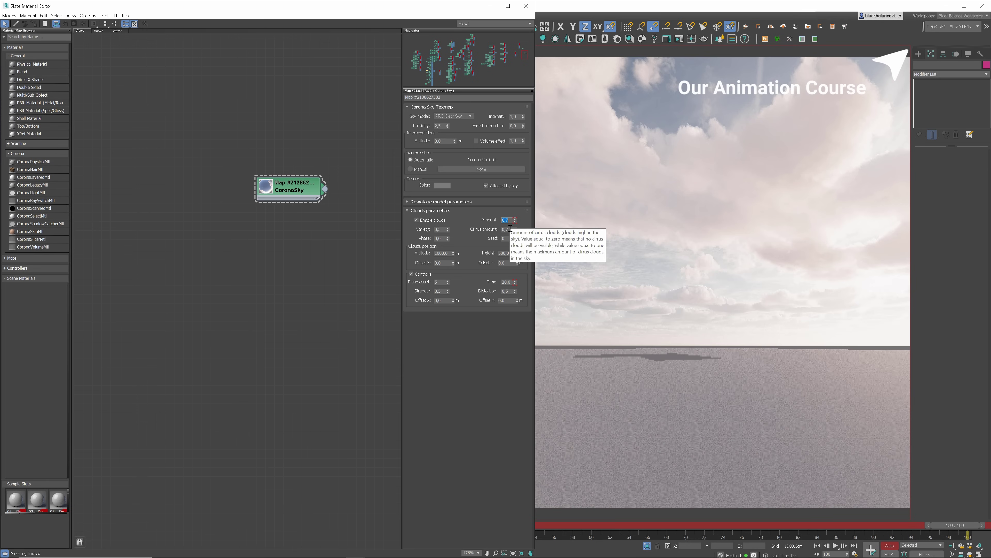
- At frame 100, key the cirrus amount at 0.2 and the clouds' X offset at 10000 m
double_click(512, 229)
type(",")
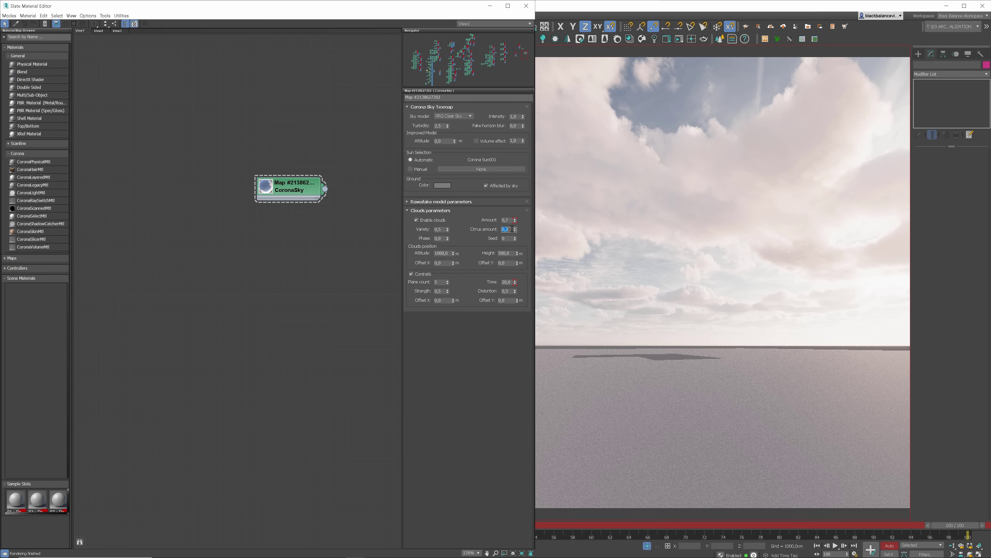
key("Return")
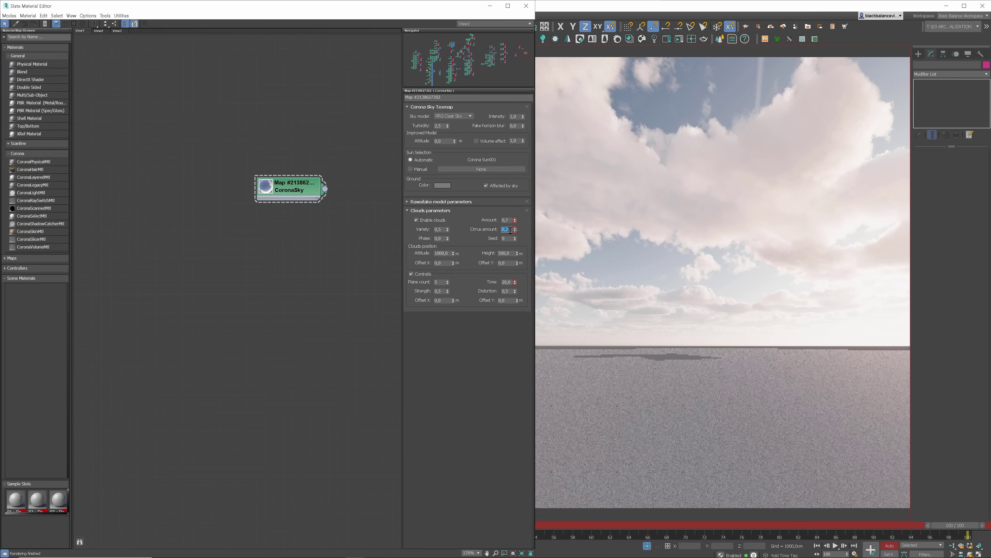
double_click(448, 263)
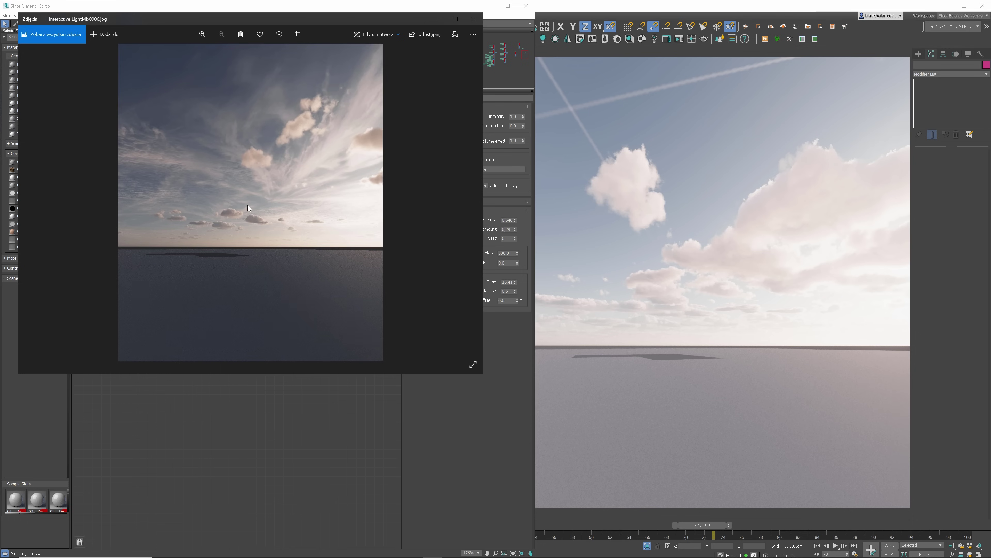
- Switch to the Photos viewer and step through the rendered frames of the animated sky
key("Right")
key("Right")
key("Right")
key("Right")
key("Right")
key("Right")
key("Right")
key("Right")
key("Right")
key("Right")
key("Right")
key("Right")
key("Right")
key("Right")
key("Right")
key("Right")
key("Right")
key("Right")
key("Right")
key("Right")
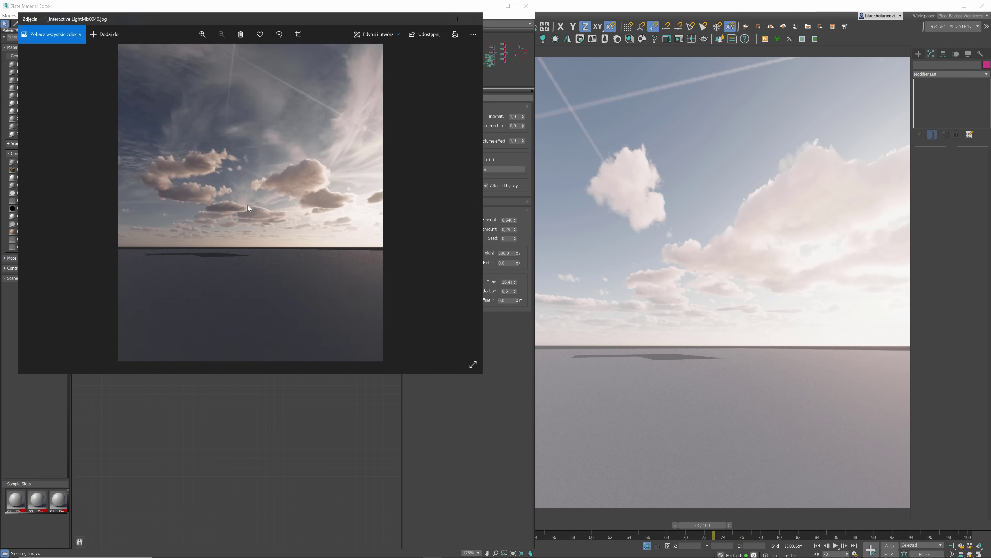
key("Right")
key("Right")
key("Right")
key("Right")
key("Right")
key("Right")
key("Right")
key("Right")
key("Right")
key("Right")
key("Right")
key("Right")
key("Right")
key("Right")
key("Right")
key("Right")
key("Right")
key("Right")
key("Right")
key("Right")
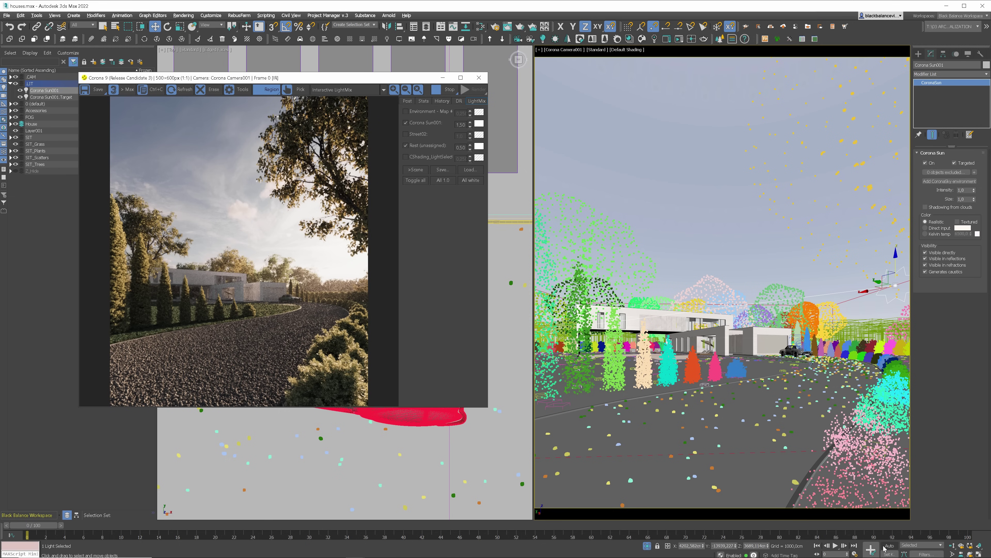
- With Auto Key enabled, go to frame 100 and lower the Corona Sun along Z to animate it
left_click(889, 546)
left_click_drag(40, 525, 719, 509)
left_click(971, 529)
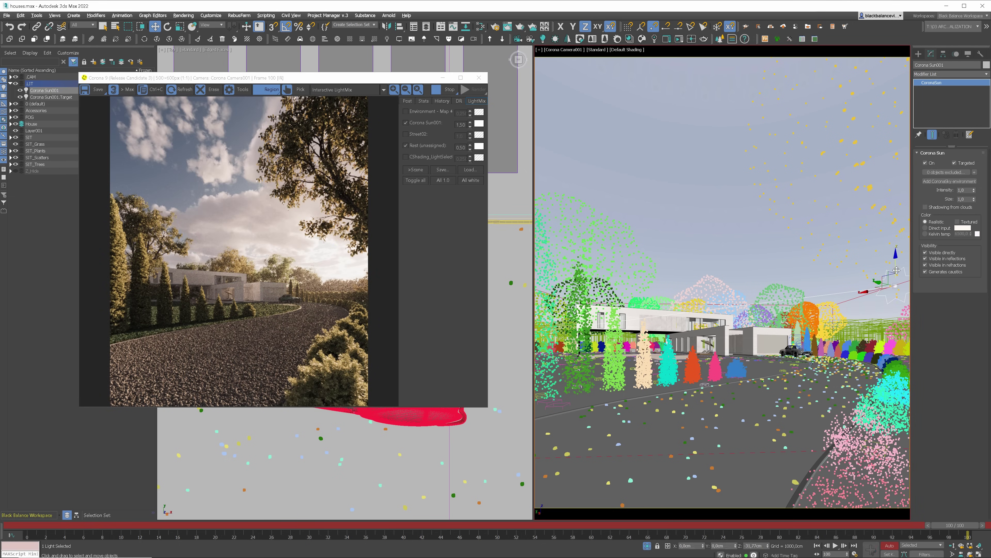
left_click_drag(896, 282, 897, 307)
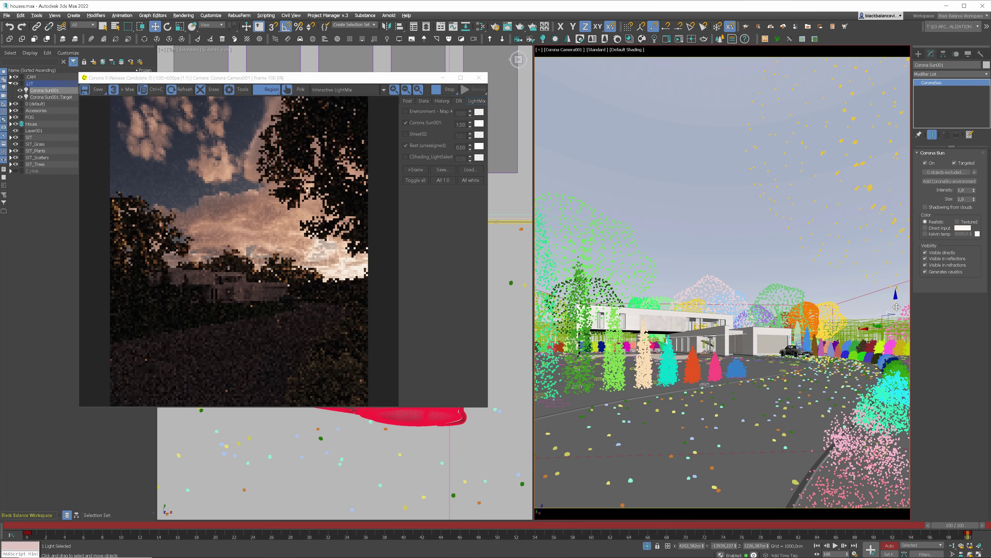